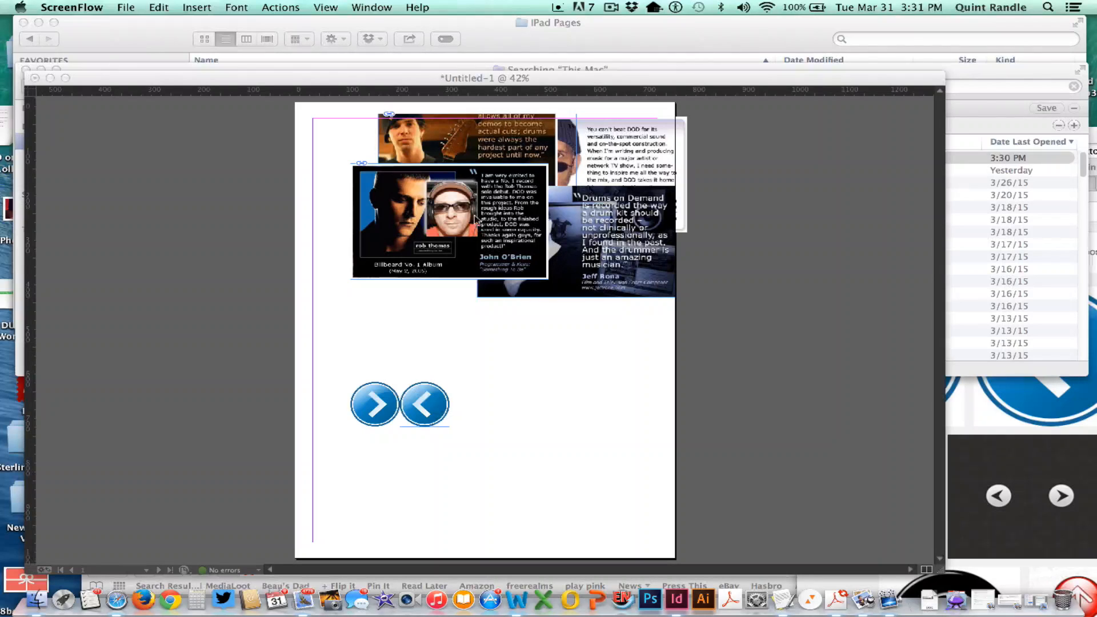
Step: Align all six overlapping endorsement images on their horizontal and vertical centers to form one stack
click(325, 136)
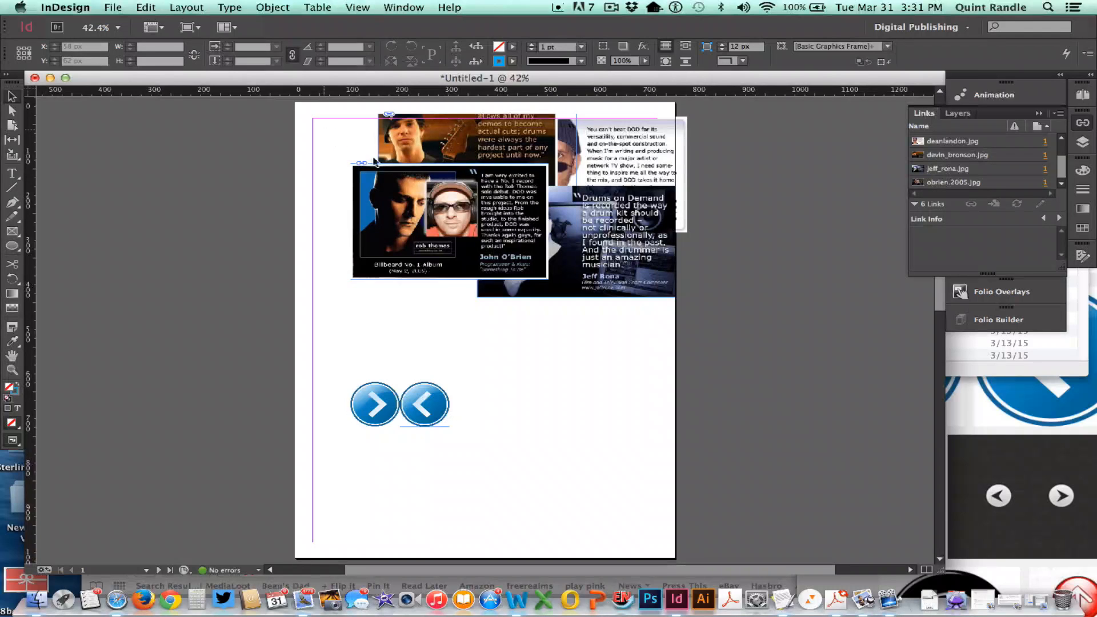
drag(322, 128, 748, 320)
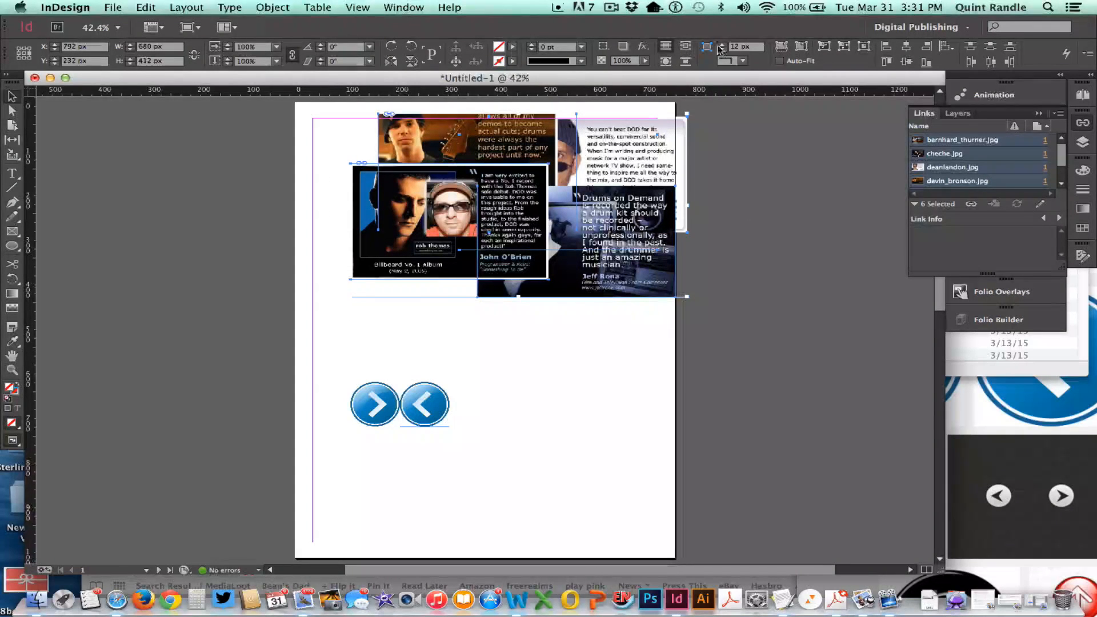
click(907, 49)
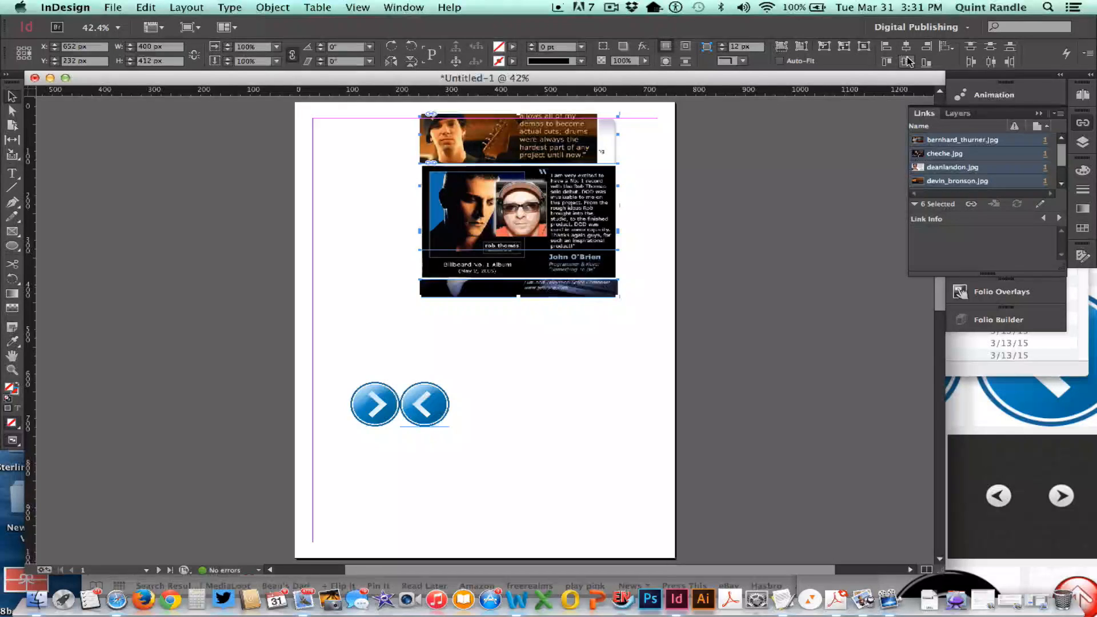
click(907, 62)
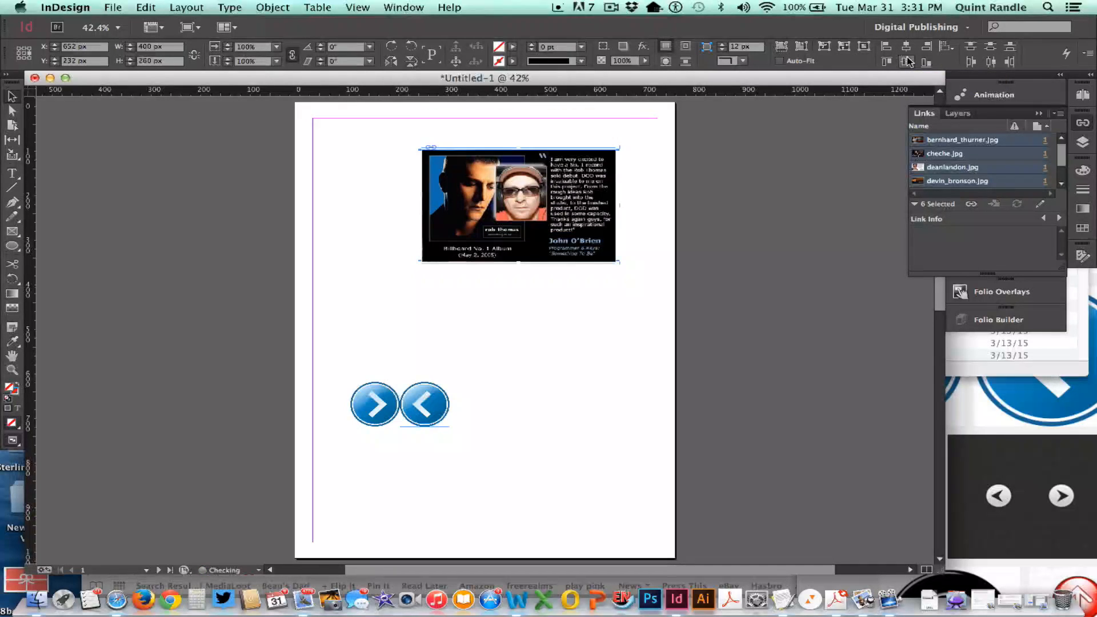
click(527, 131)
Step: Move the whole stack of six images leftward on the page to about X 572 px, Y 226 px
key(m)
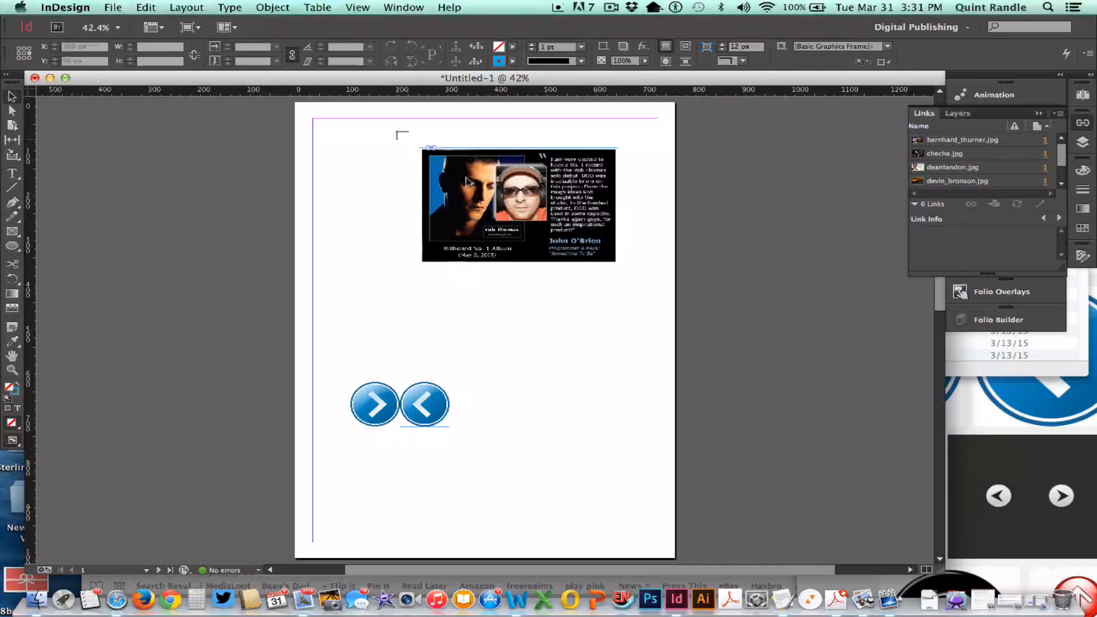
drag(399, 133, 630, 289)
key(super+z)
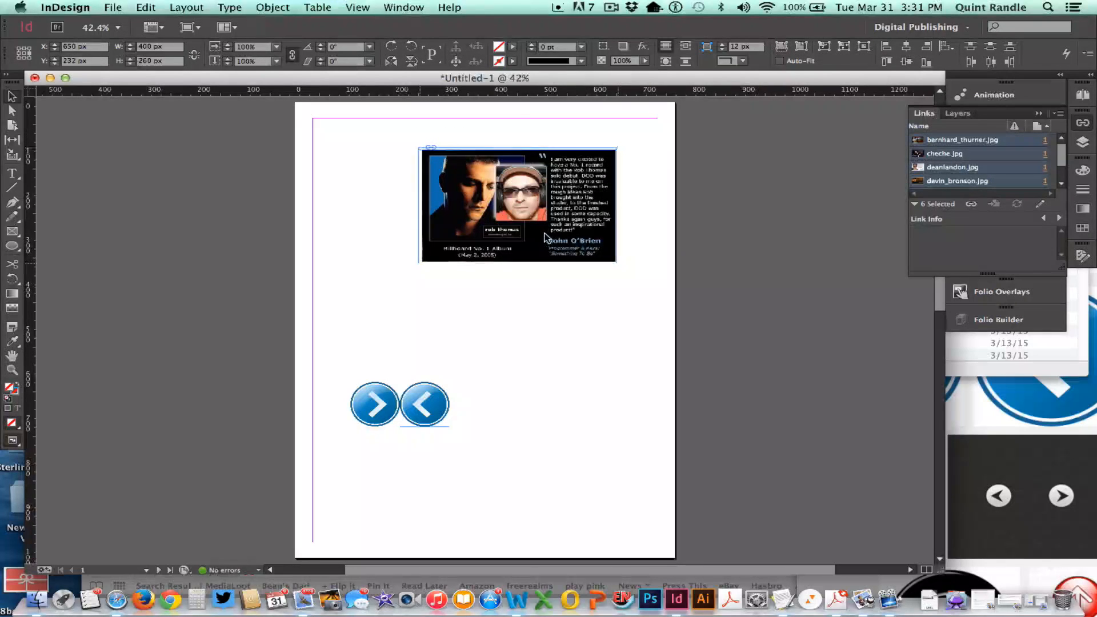
drag(537, 232, 543, 225)
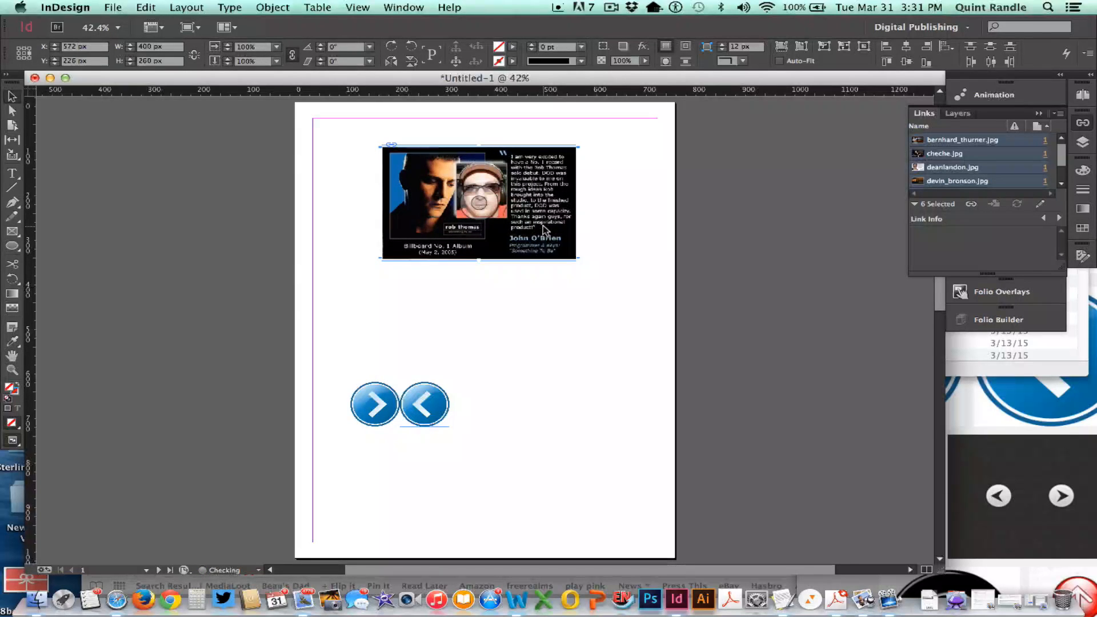
click(569, 315)
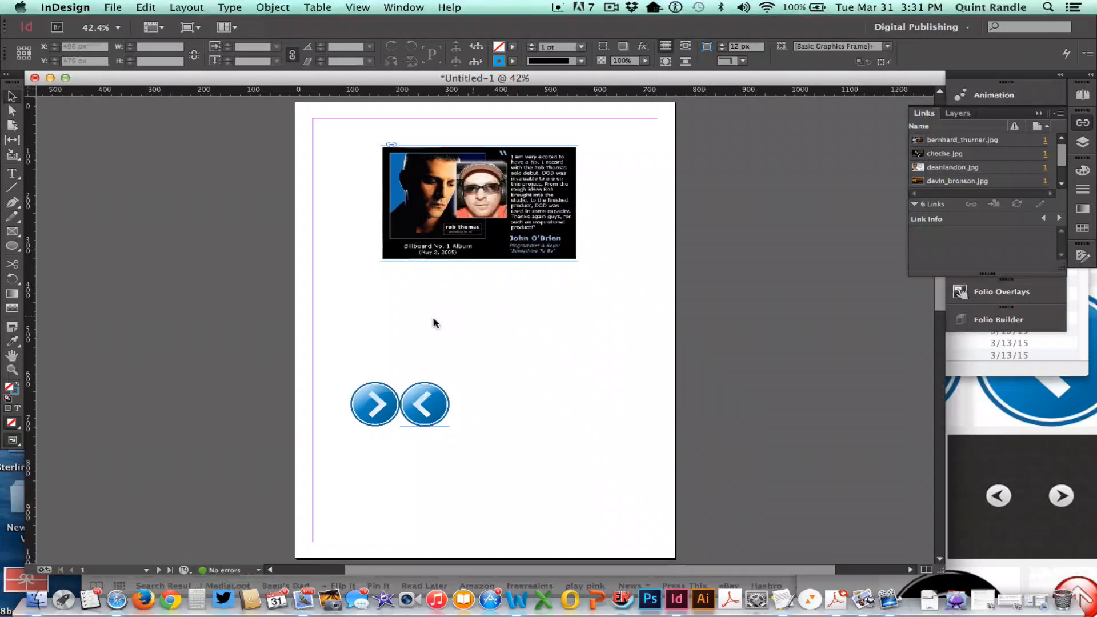
Step: Place the left-pointing arrow beside the image stack's left edge and the right-pointing arrow beside its right edge
drag(428, 405, 355, 208)
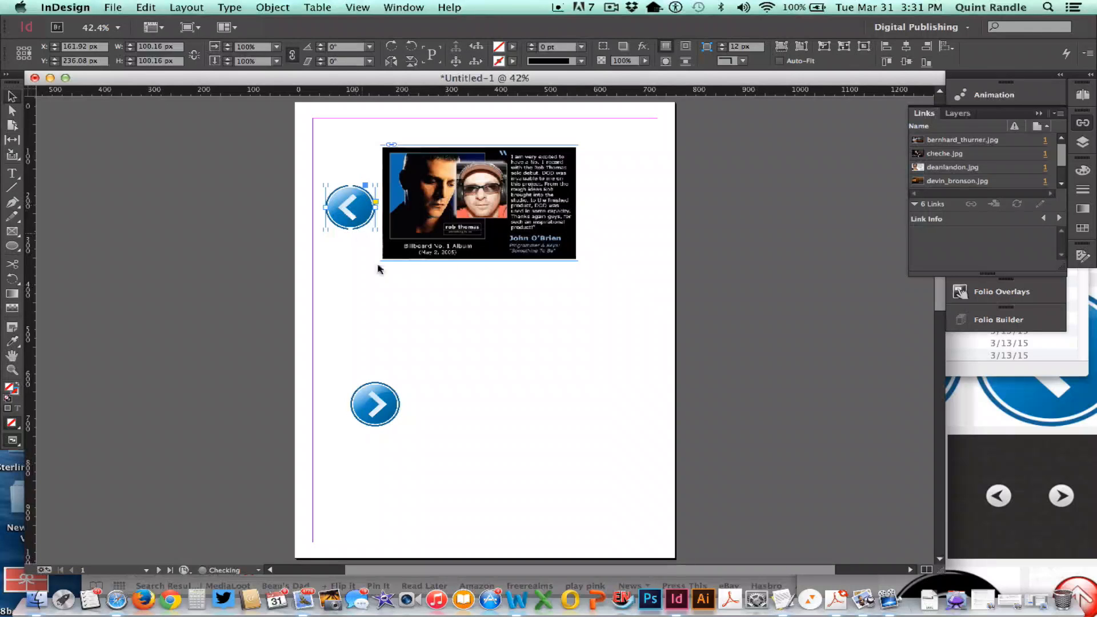
click(420, 319)
drag(386, 411, 622, 215)
click(609, 360)
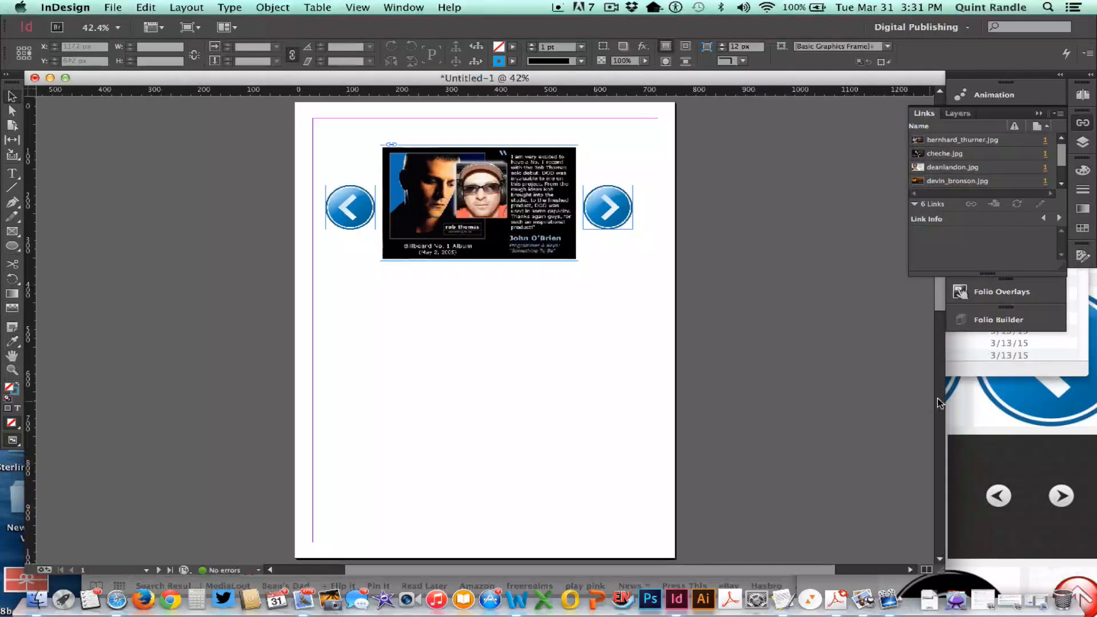
Step: Switch to Safari, move its window down clear of the page, and return to the InDesign document
click(966, 404)
drag(954, 133, 788, 404)
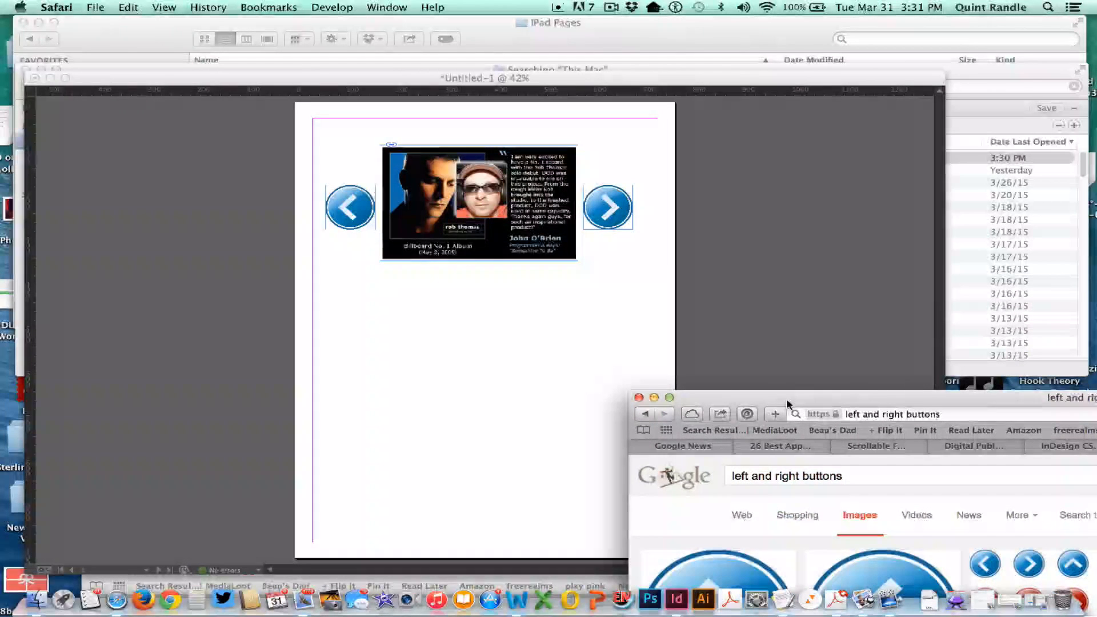
click(577, 343)
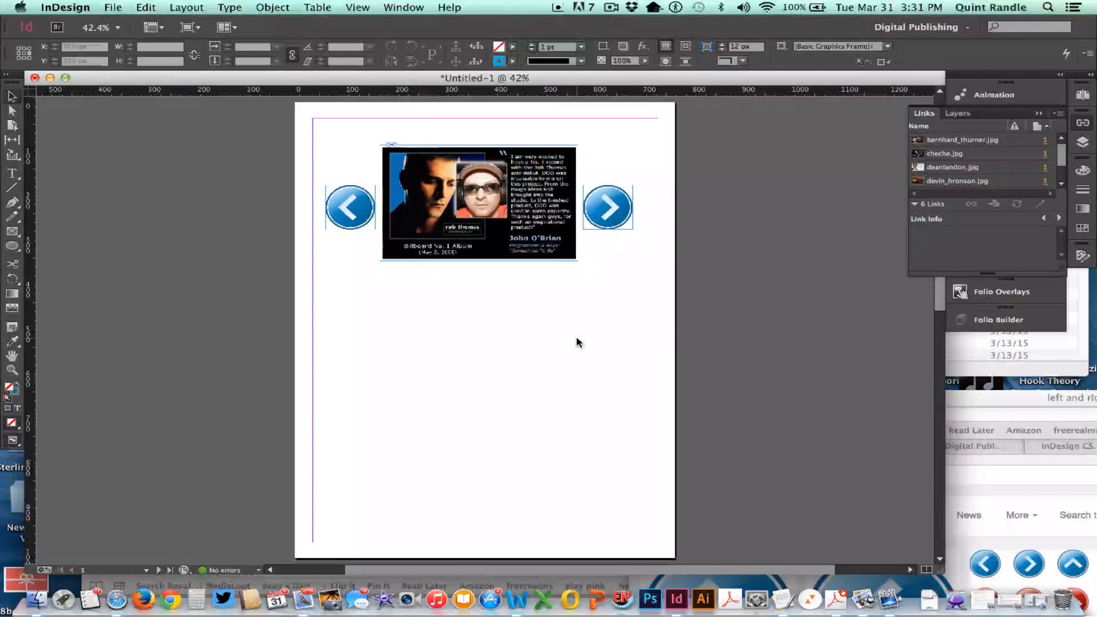
click(611, 8)
click(629, 50)
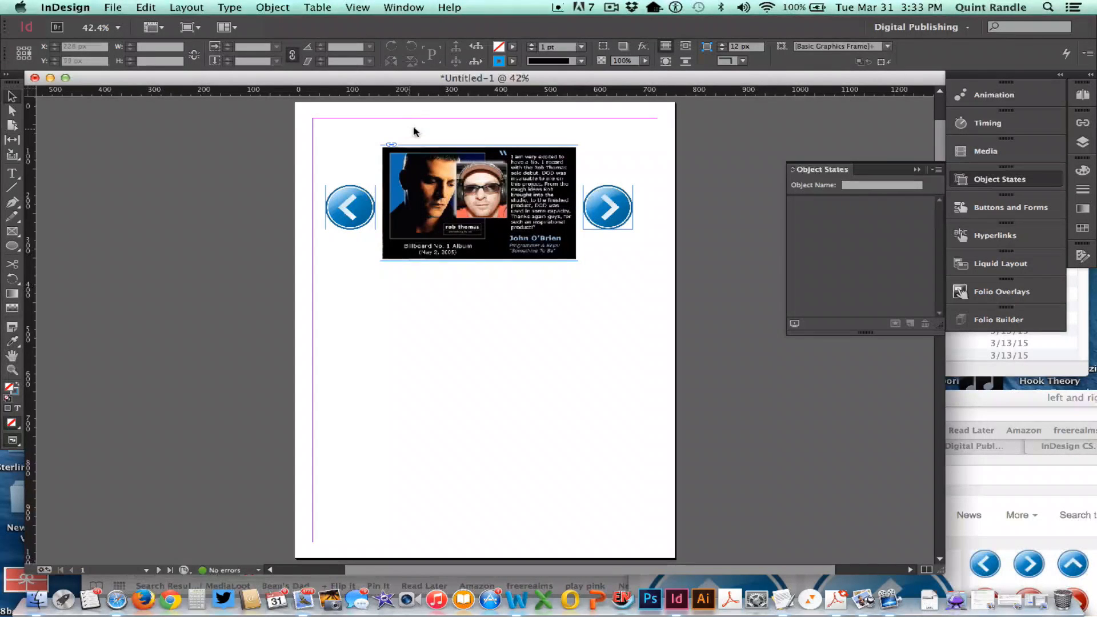
Step: Keep the Digital Publishing workspace and convert the six stacked images into a multi-state object with one state per image
drag(398, 126, 529, 298)
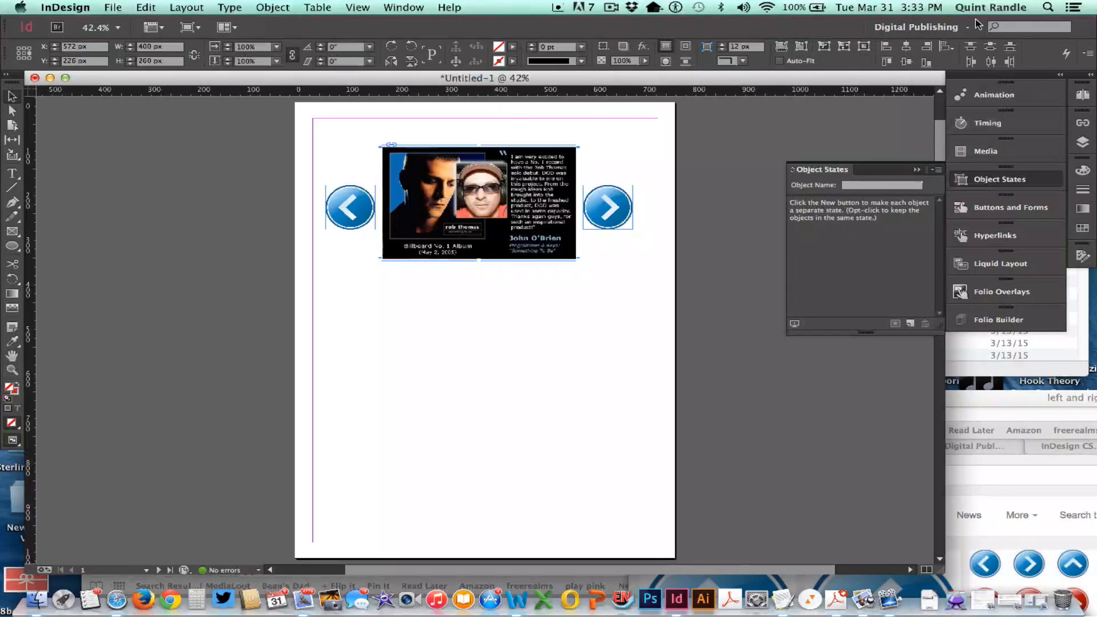
click(957, 33)
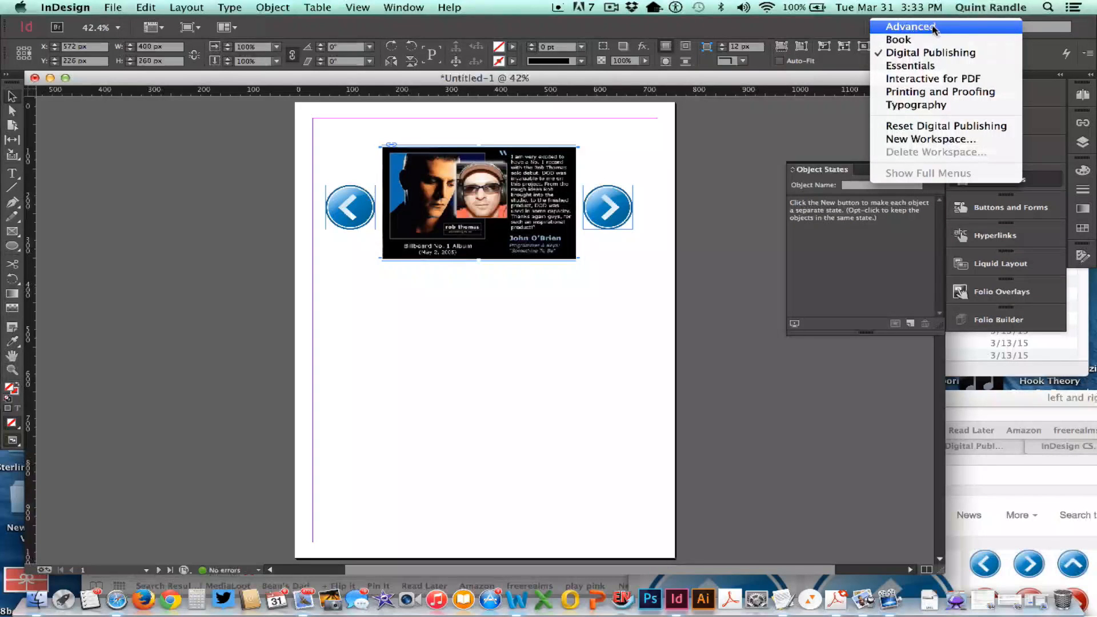
click(944, 53)
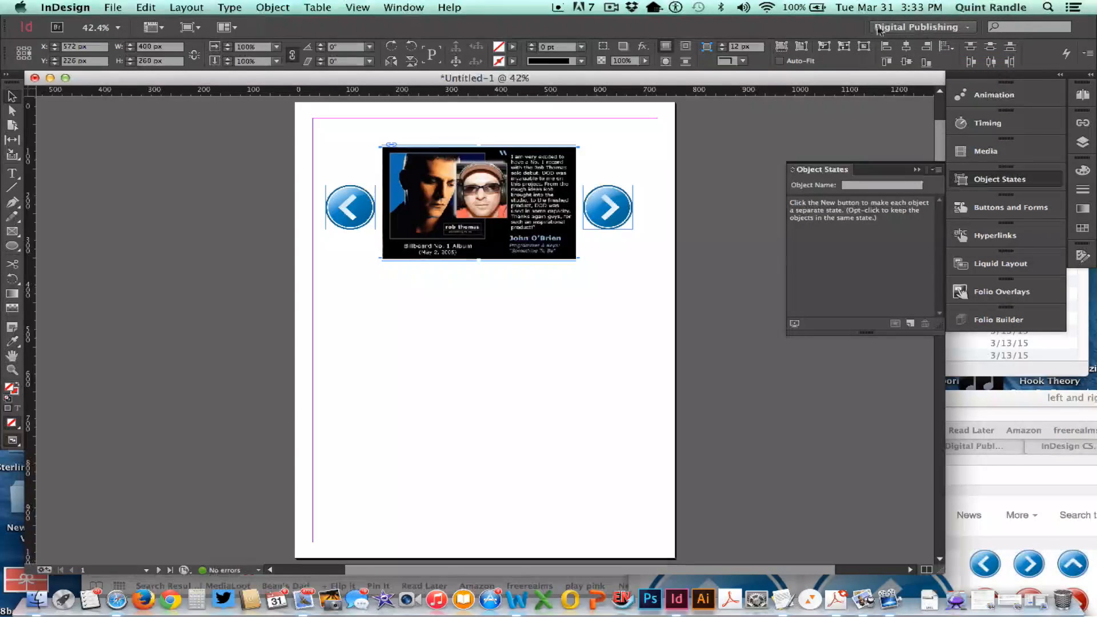
click(389, 6)
mouse_move(440, 177)
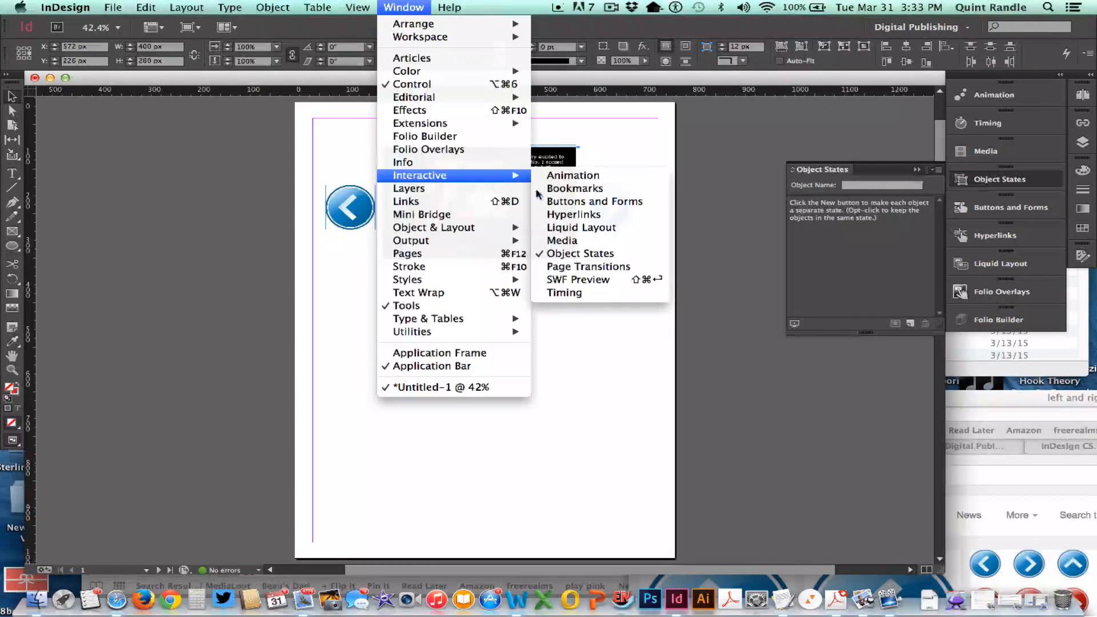
click(417, 7)
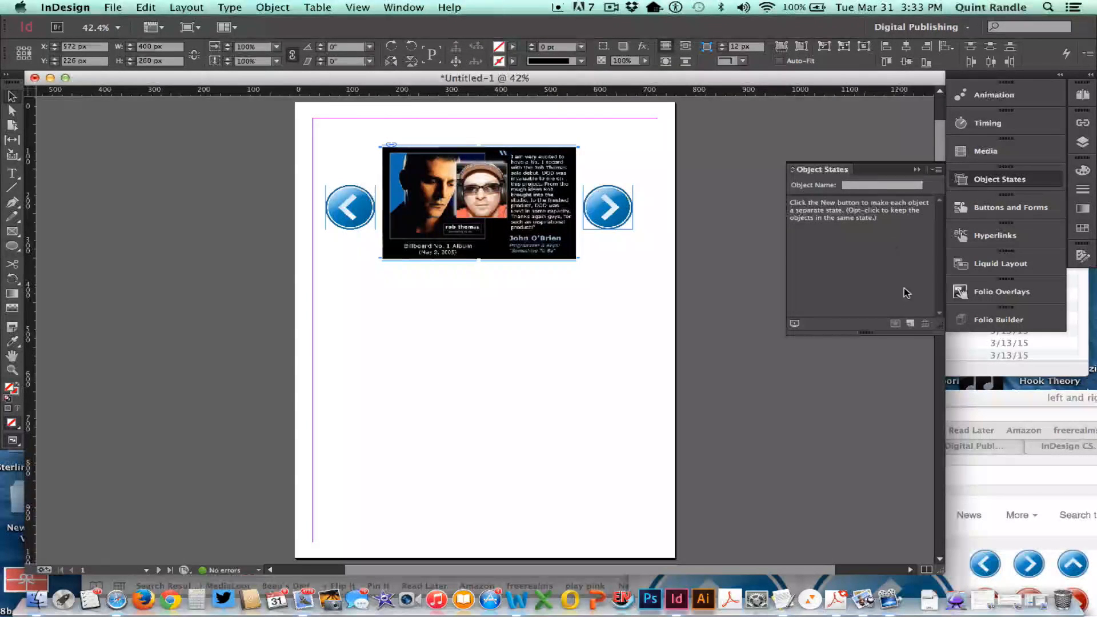
click(910, 324)
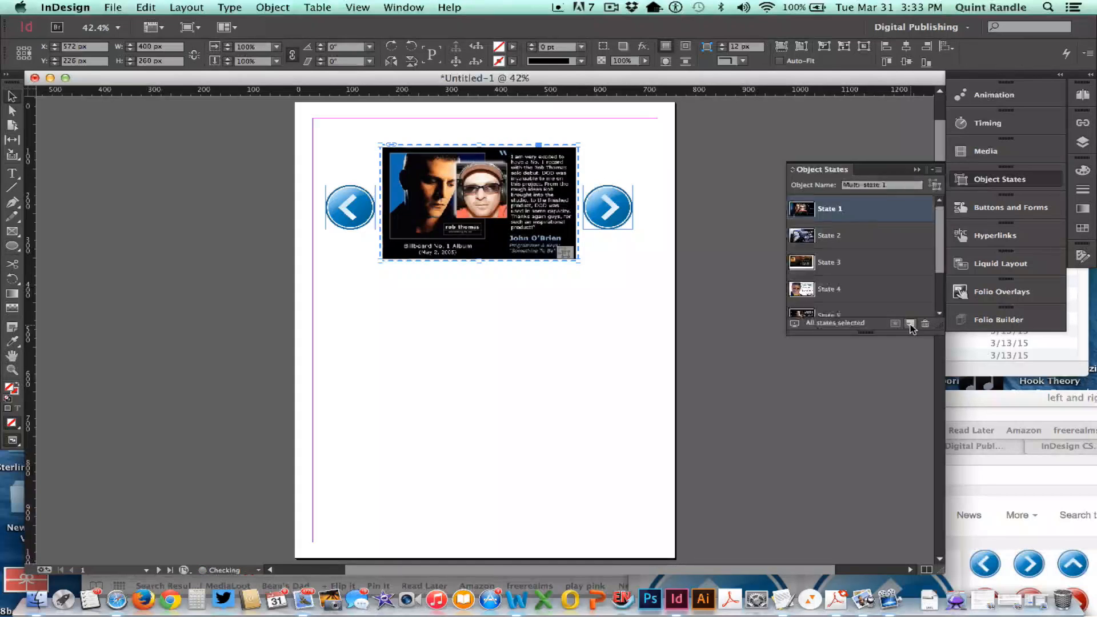
Step: Enlarge the object states list and name the multi-state object "Drum Endorsements", with State 1 selected
drag(938, 328, 943, 401)
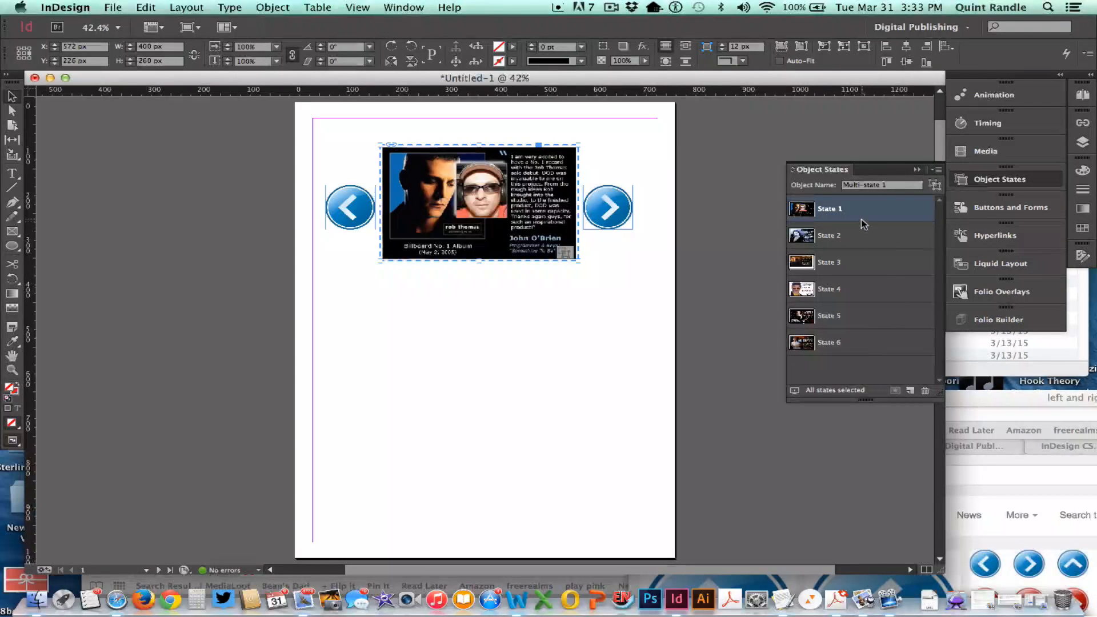
click(900, 185)
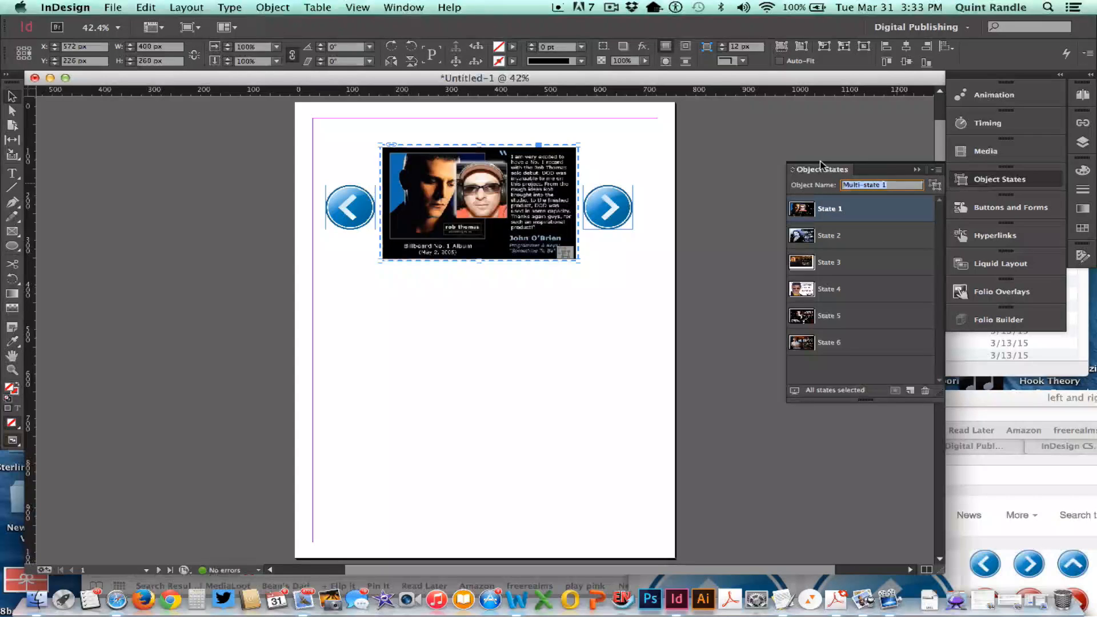
text(Drum Endorsements)
click(836, 213)
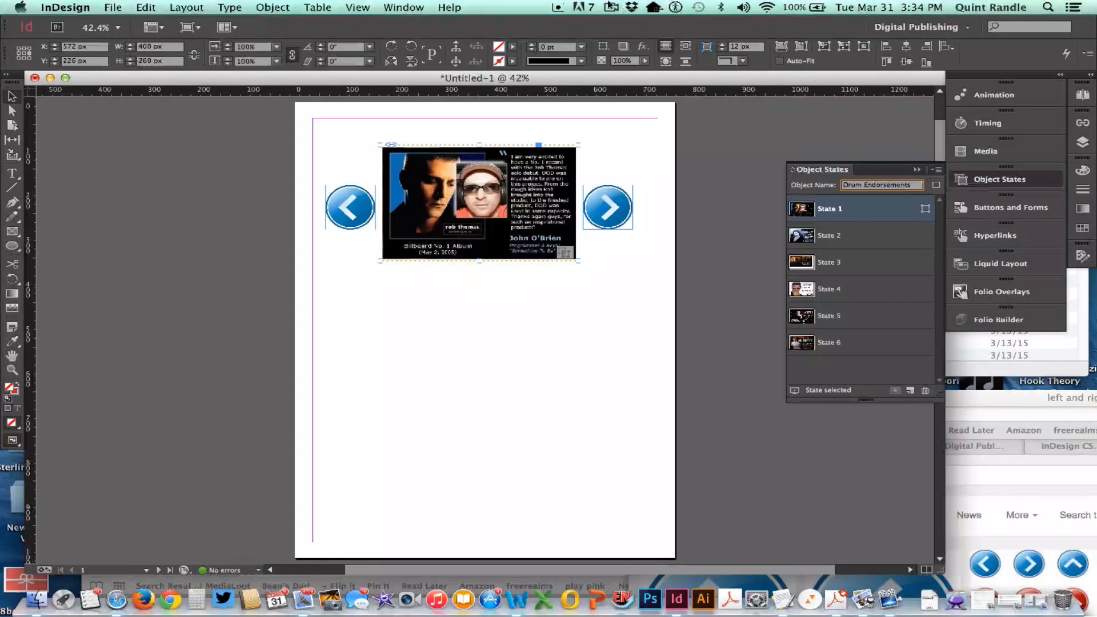
click(610, 7)
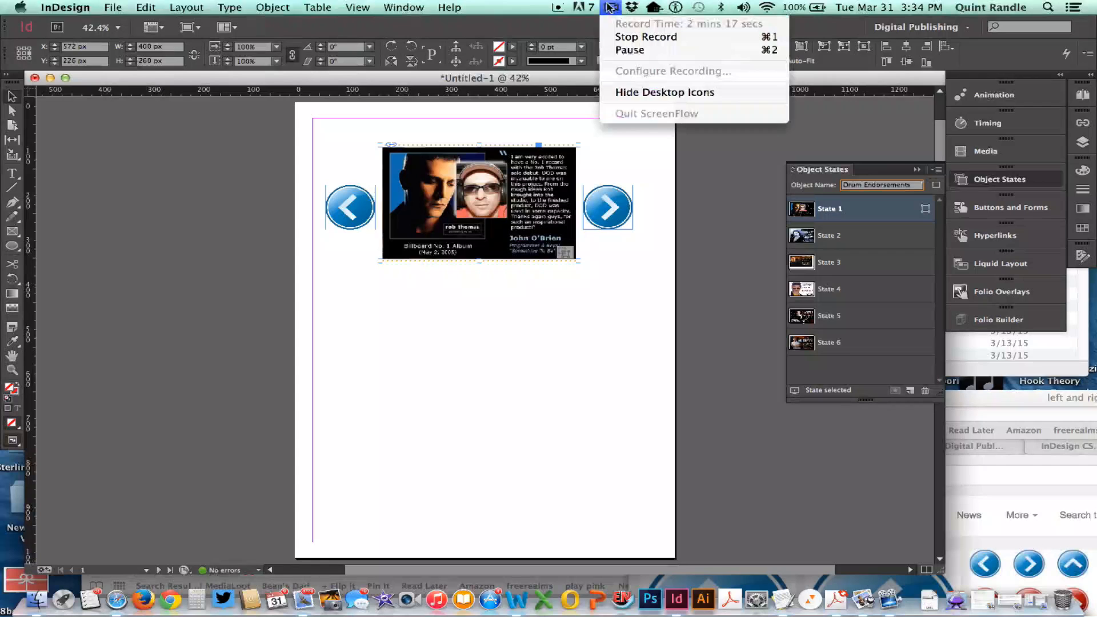
click(630, 50)
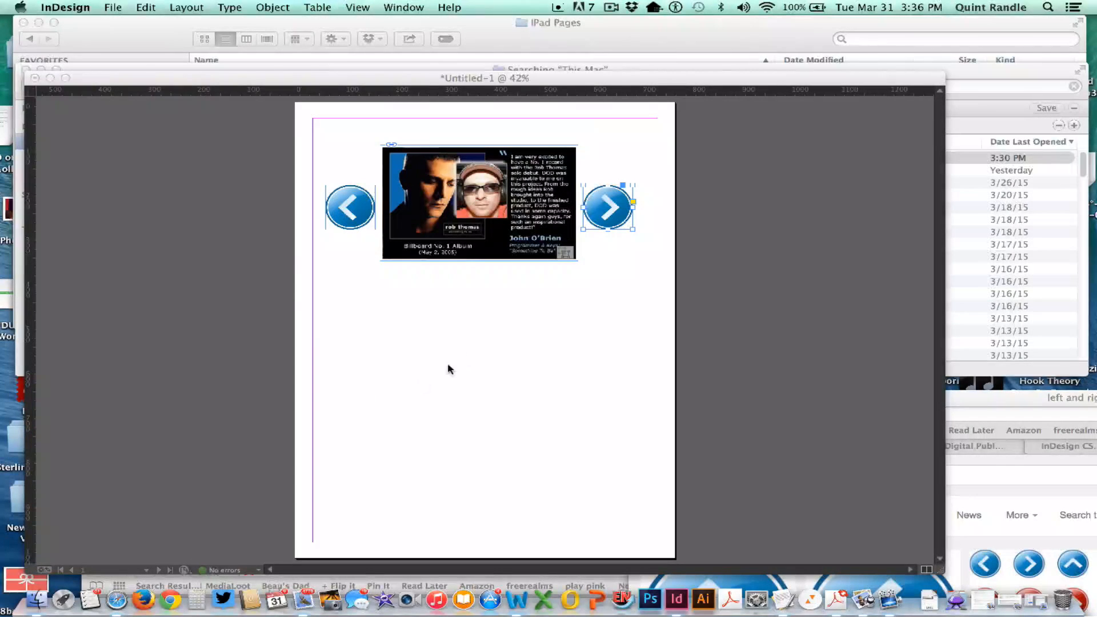
Step: Convert the right-pointing arrow image into a button and name it "Right Button"
click(628, 166)
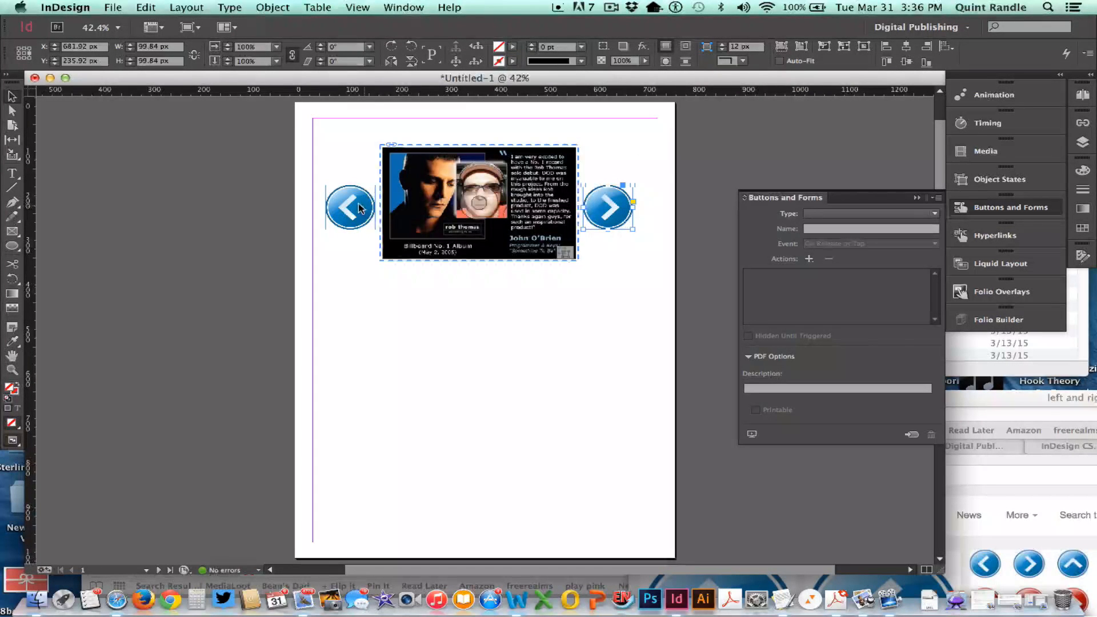
click(598, 250)
click(611, 227)
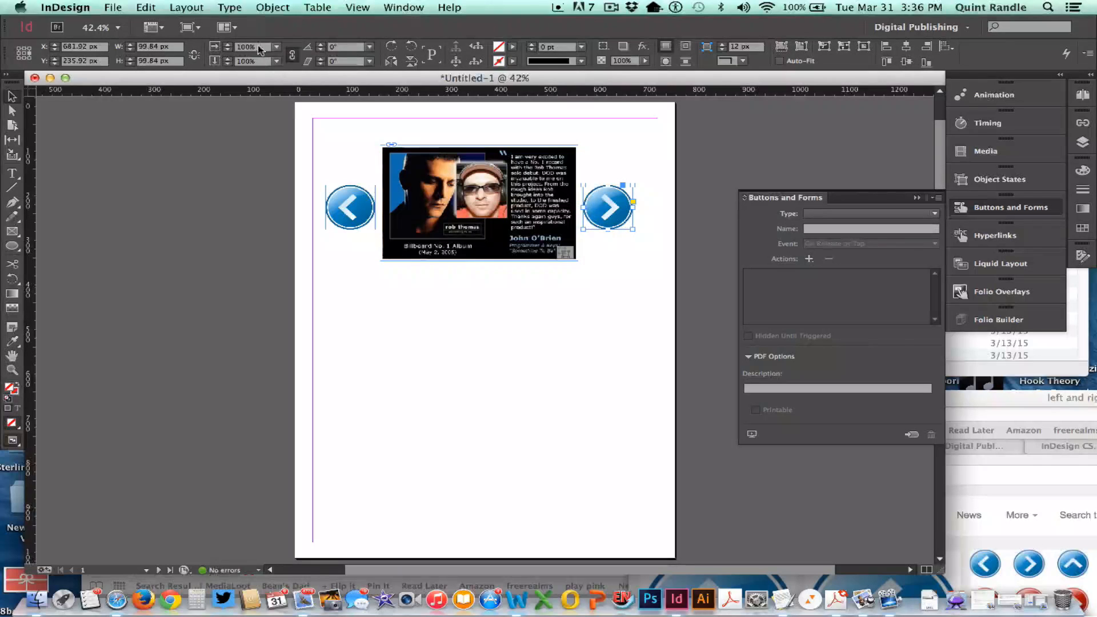
click(270, 7)
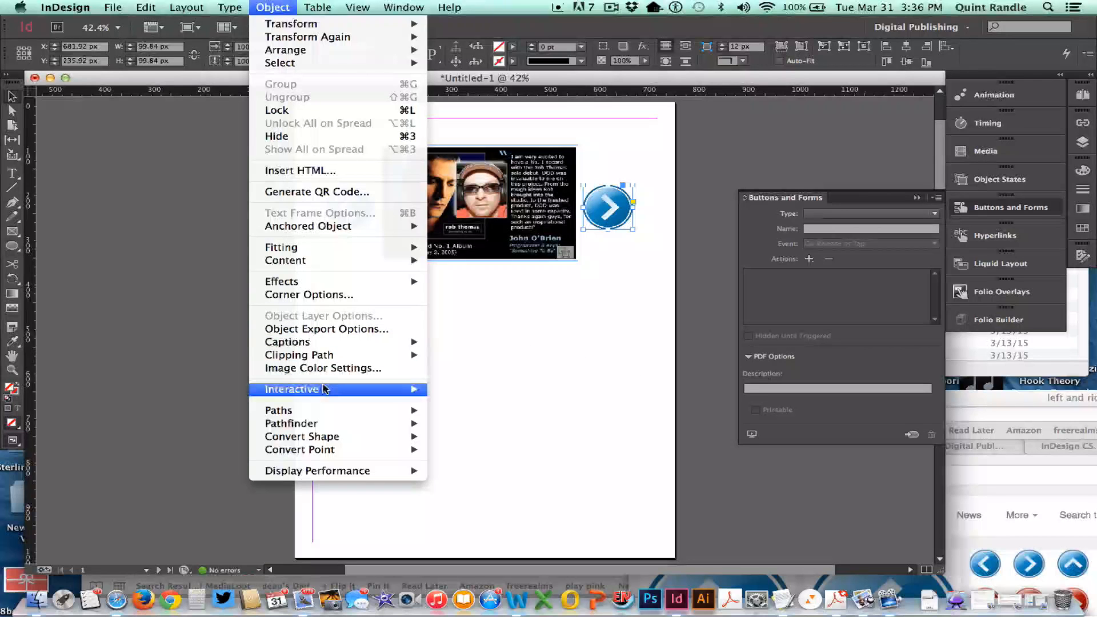
mouse_move(325, 389)
click(448, 393)
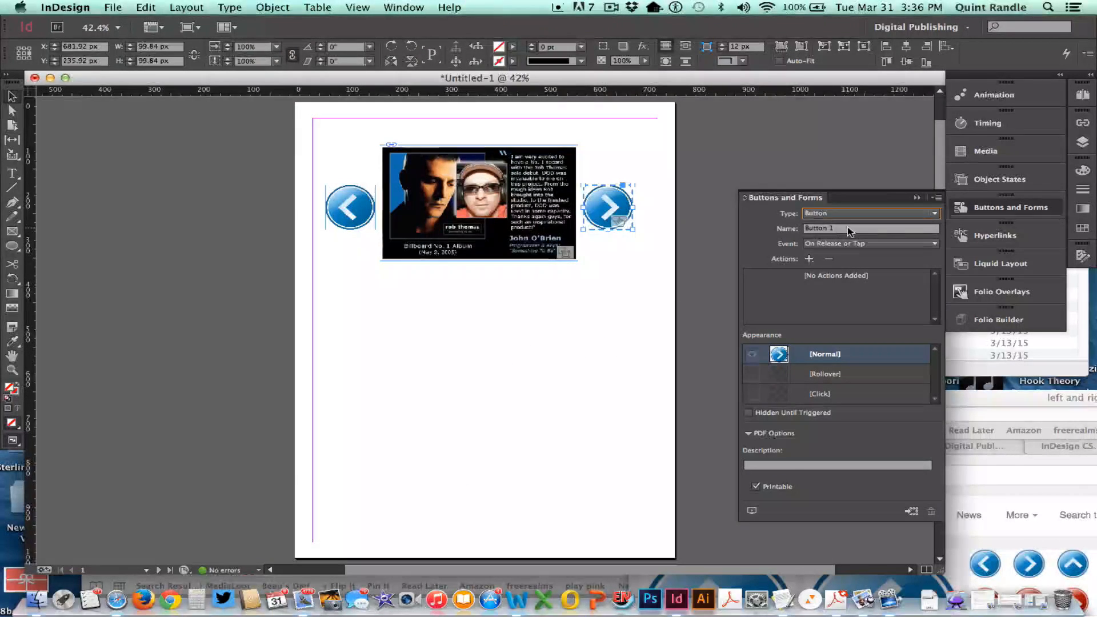
triple_click(852, 229)
text(R)
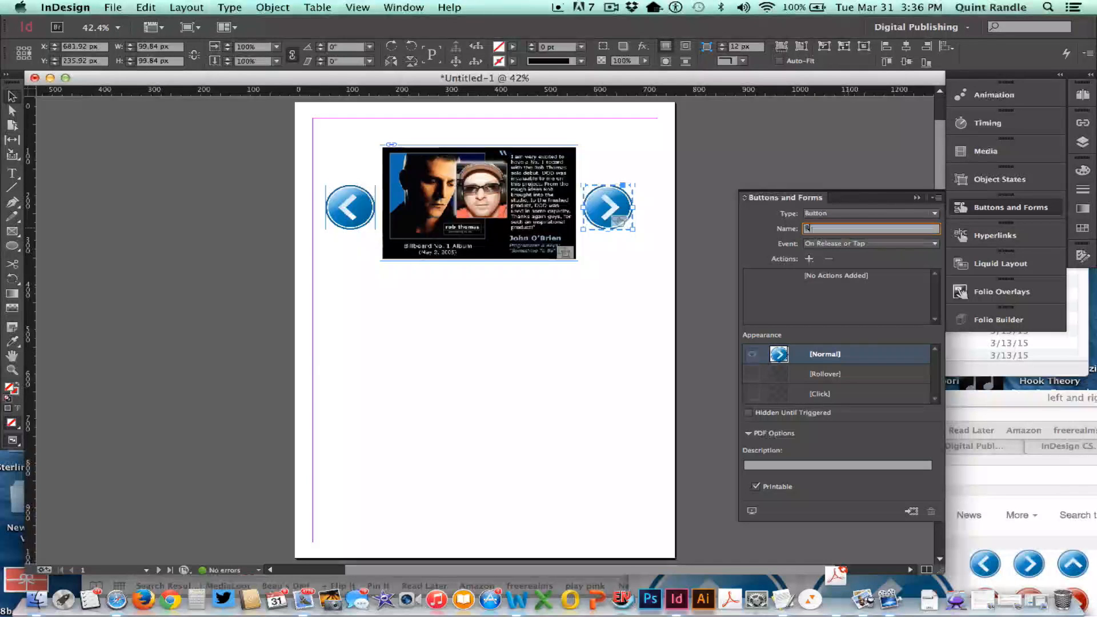
text(ight Button)
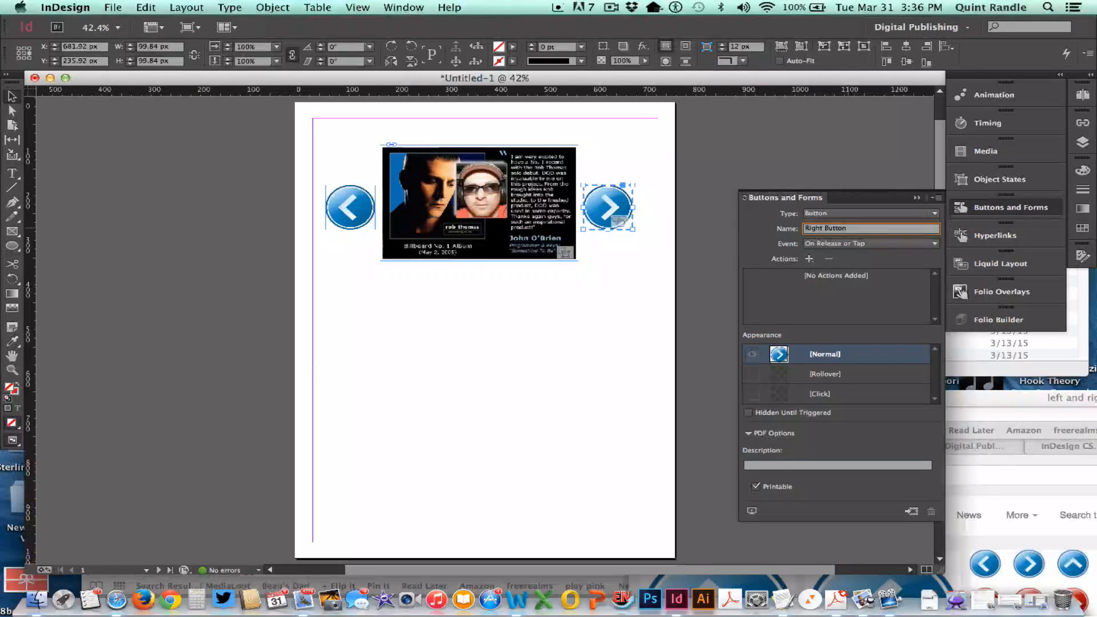
click(566, 355)
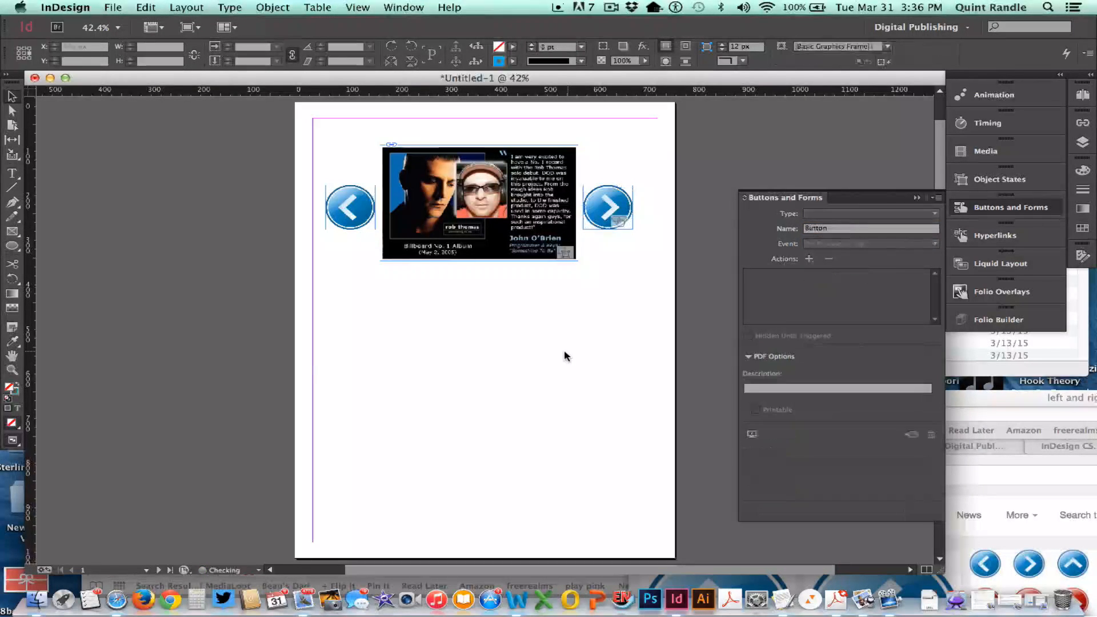
Step: Convert the left-pointing arrow image into a button and name it "Left Button"
click(360, 220)
click(273, 7)
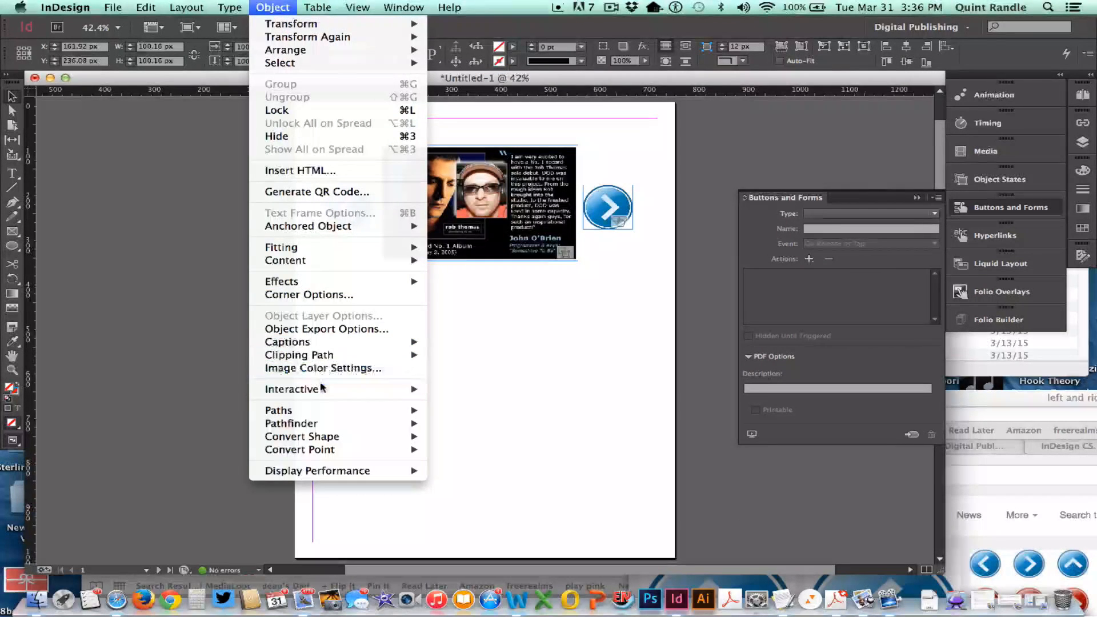
mouse_move(318, 390)
click(474, 389)
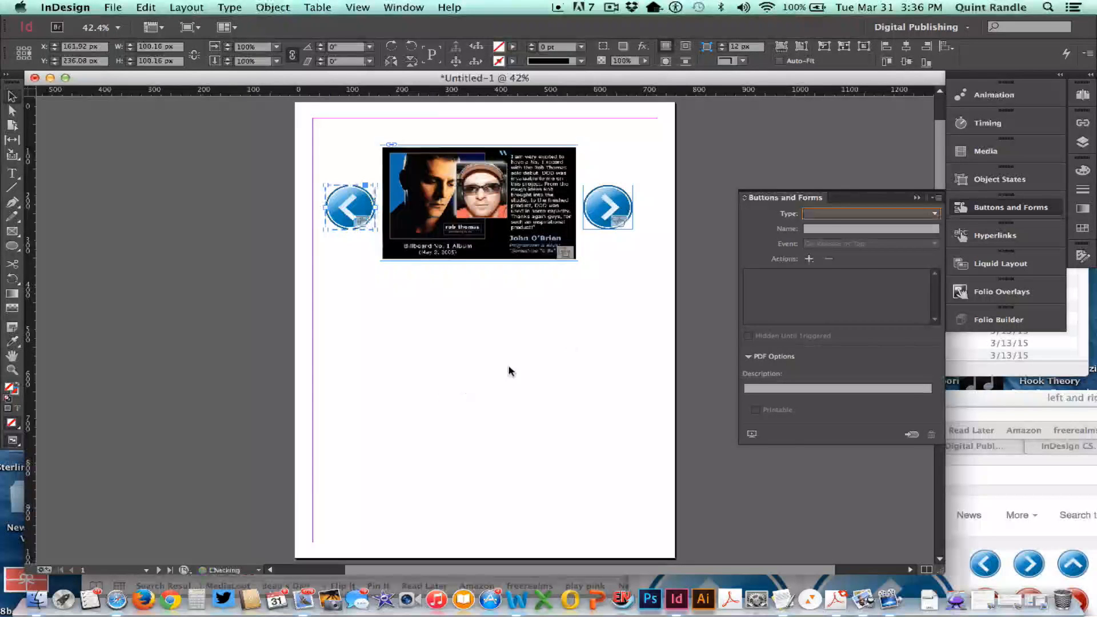
triple_click(840, 229)
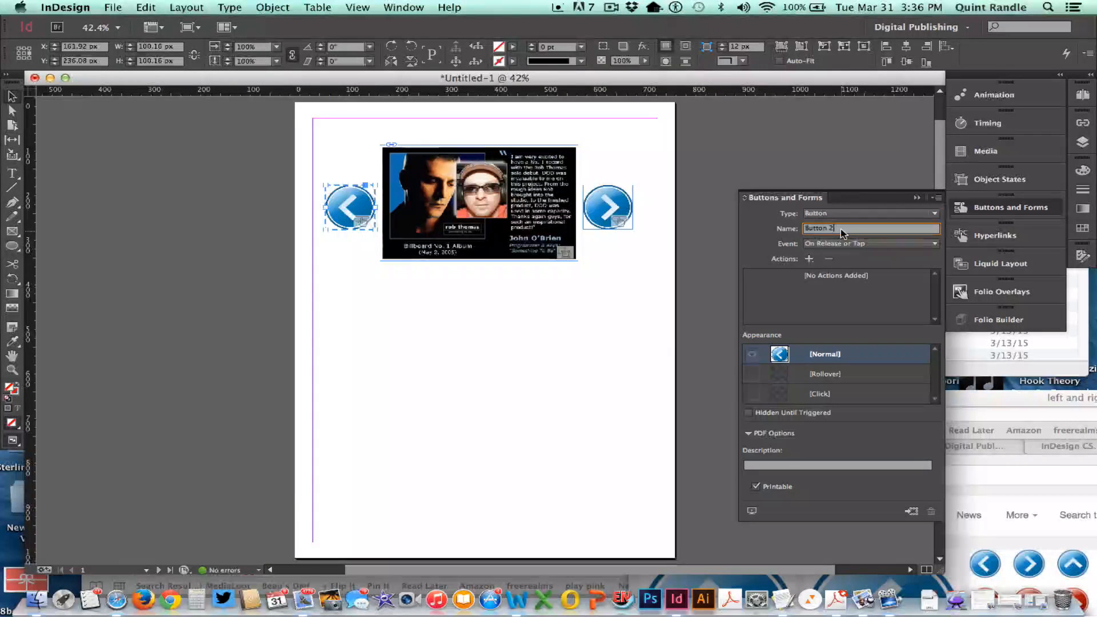
text(Left)
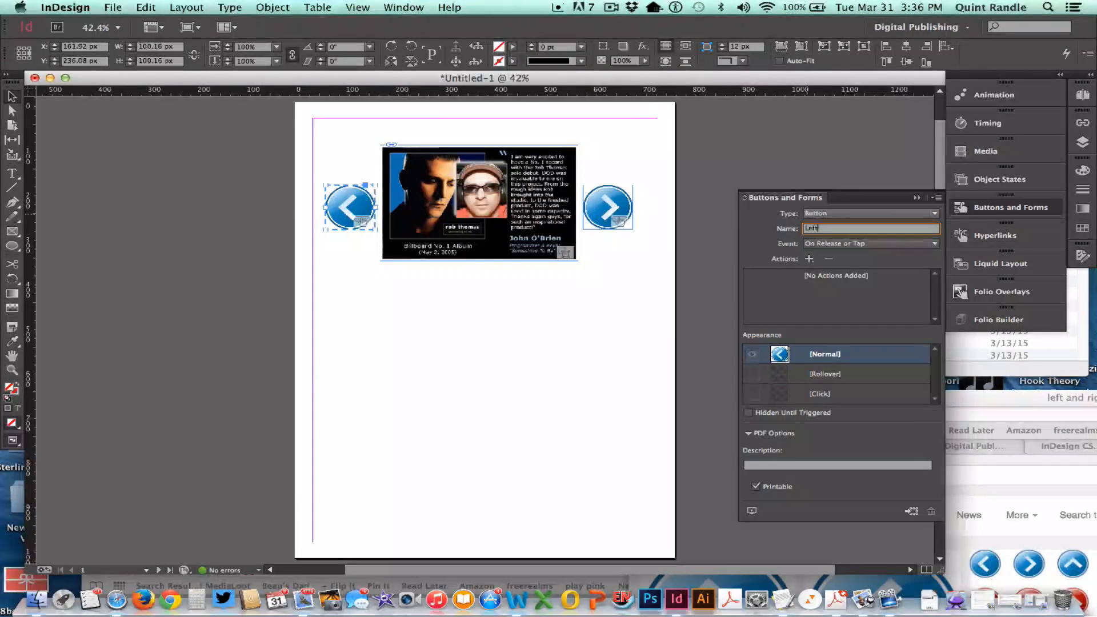
key(Return)
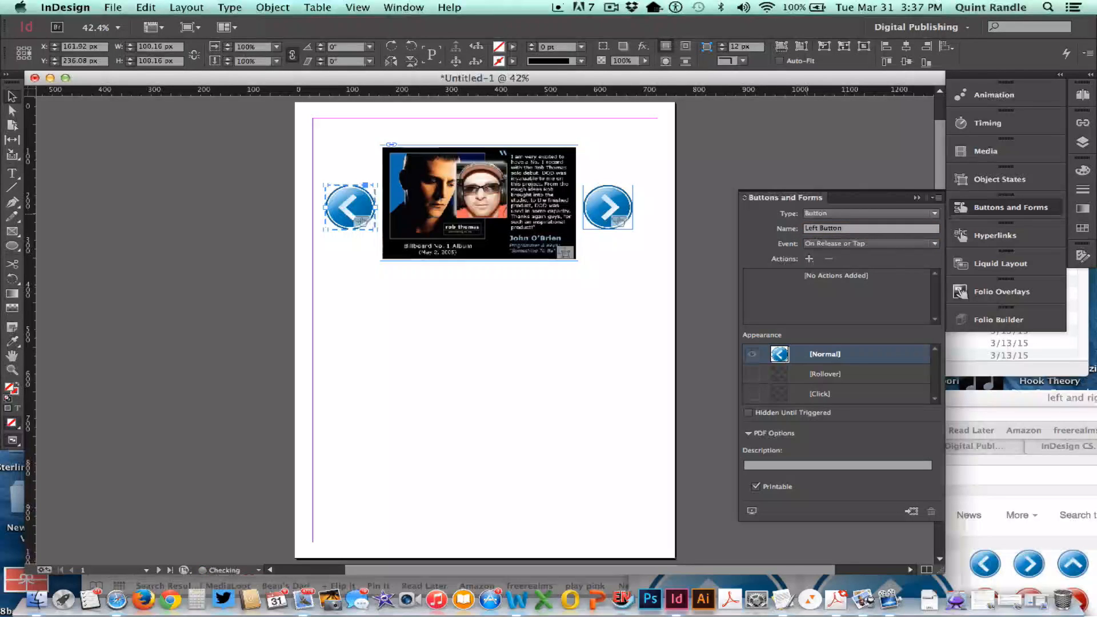
click(618, 4)
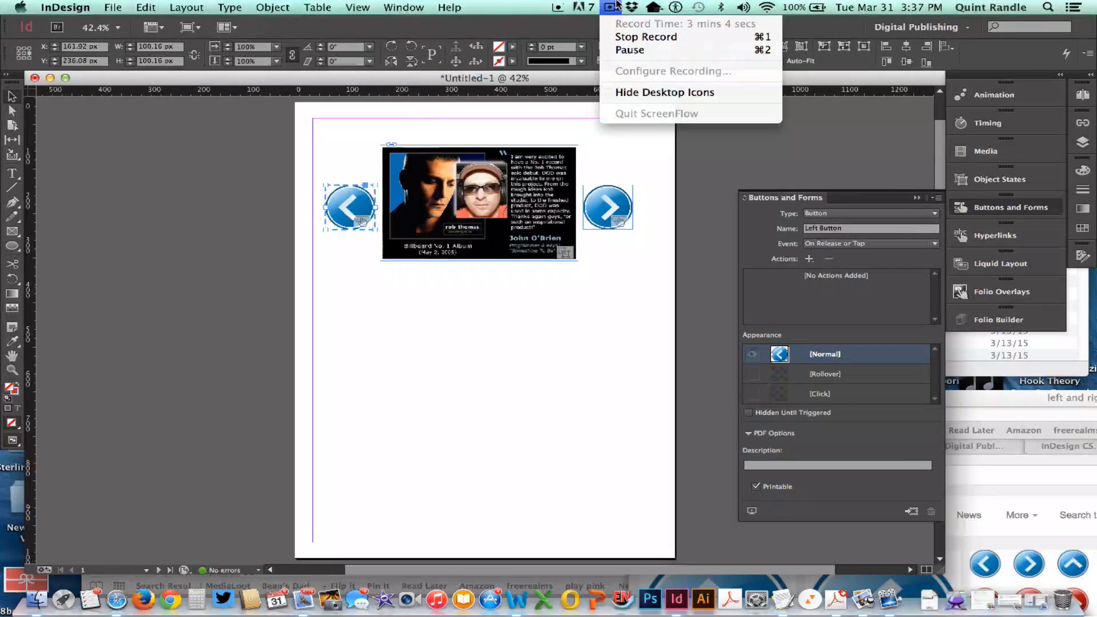
click(623, 54)
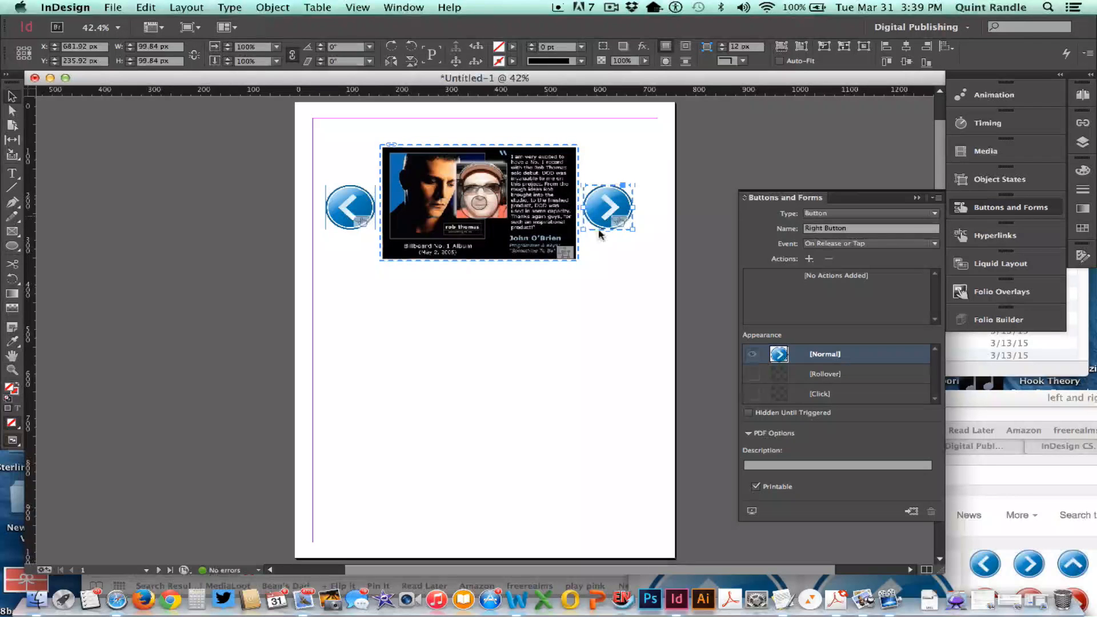
Step: Add a Go To Next State action to the right arrow button, targeting the Drum Endorsements object
click(810, 258)
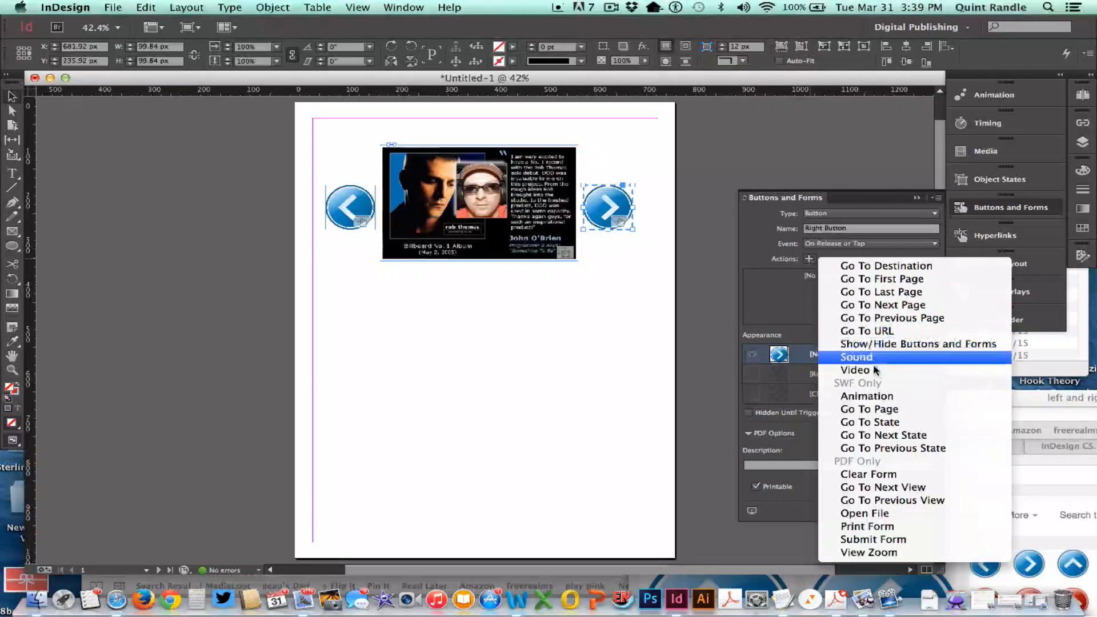
click(899, 436)
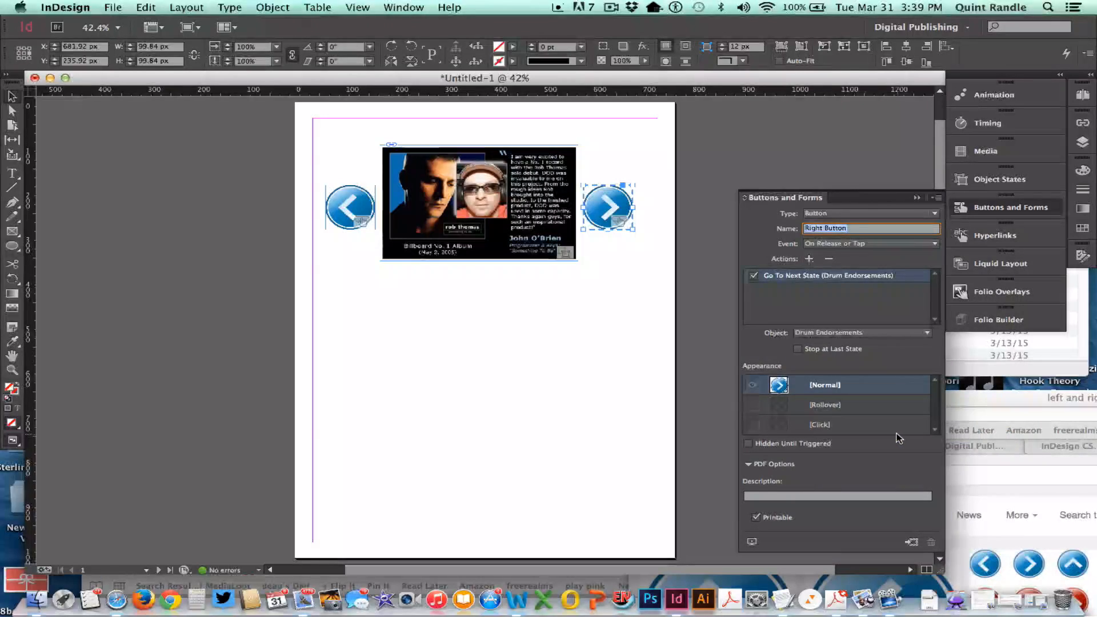
click(821, 333)
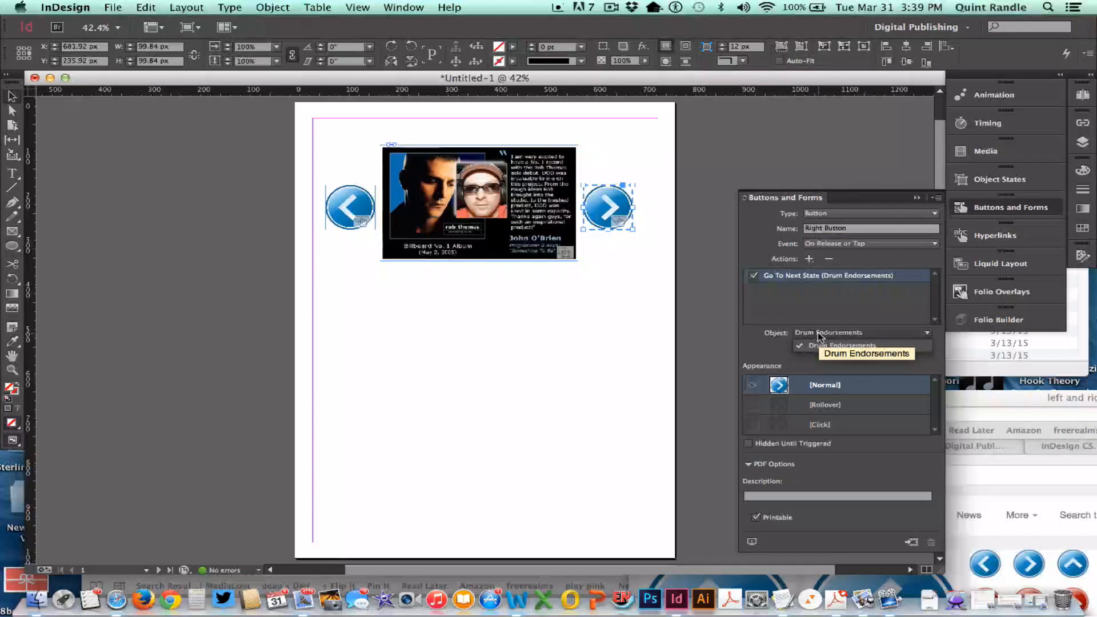
click(844, 347)
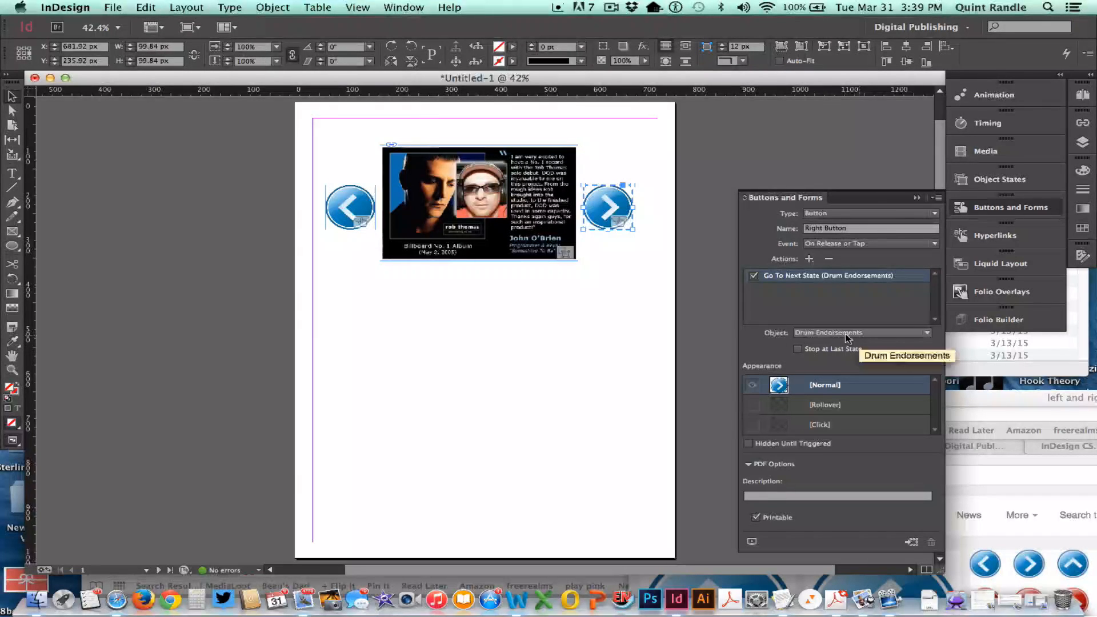
Step: Add a Go To Previous State action for Drum Endorsements to the left arrow button
click(353, 209)
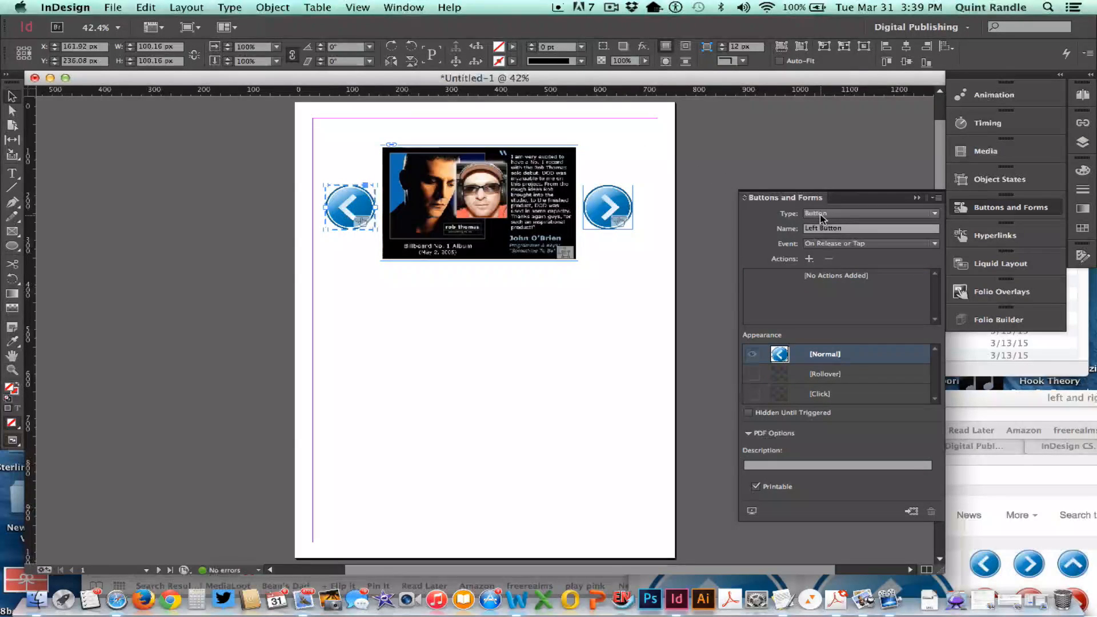
click(810, 259)
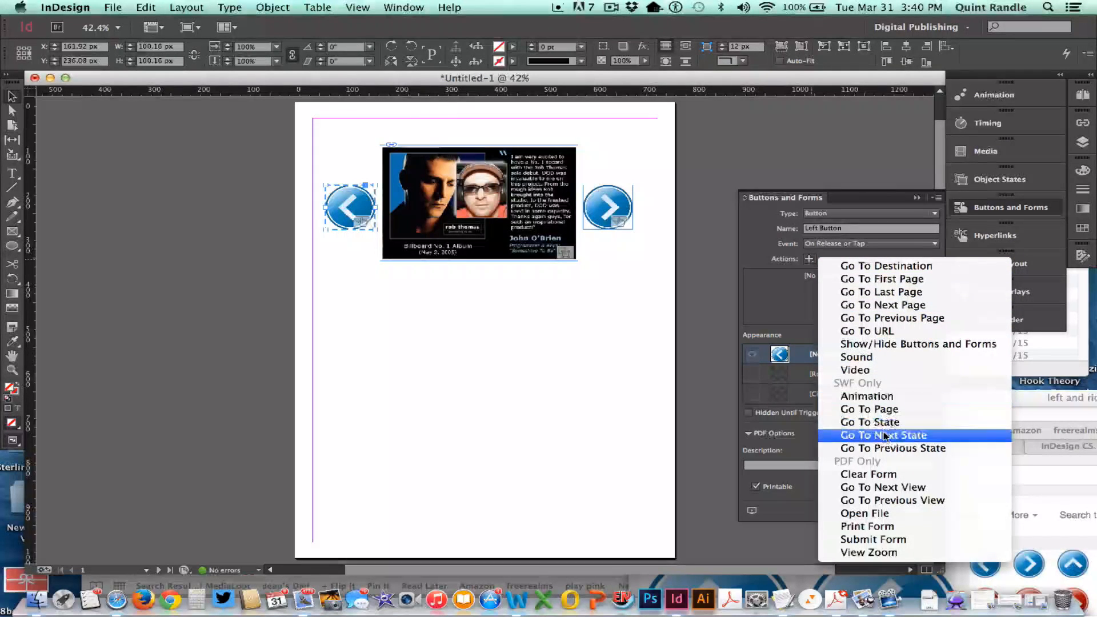
click(894, 448)
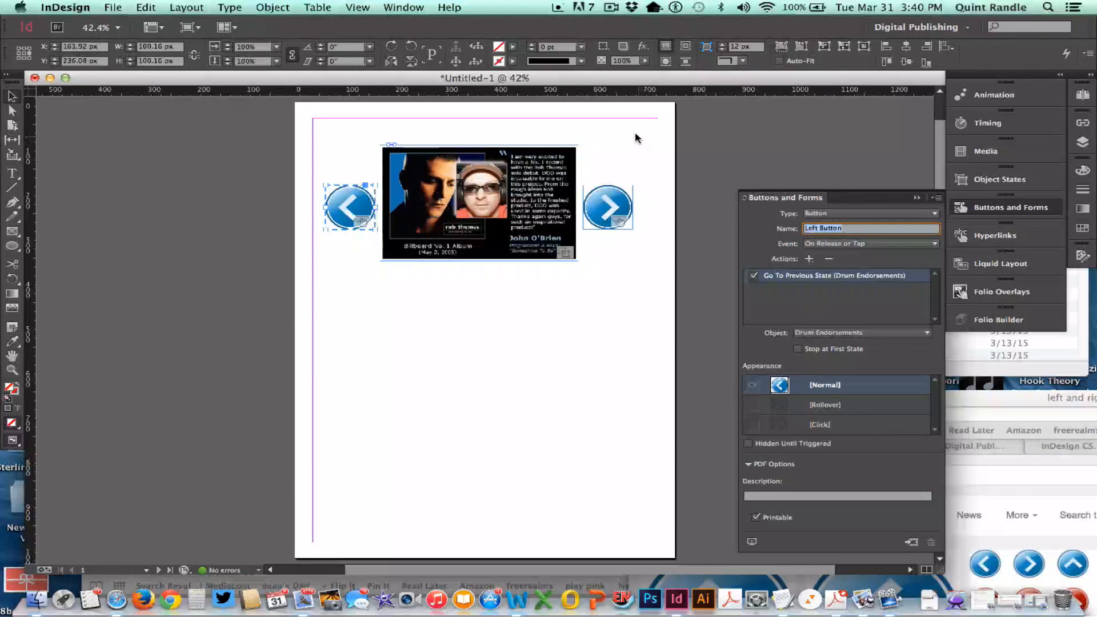
click(611, 7)
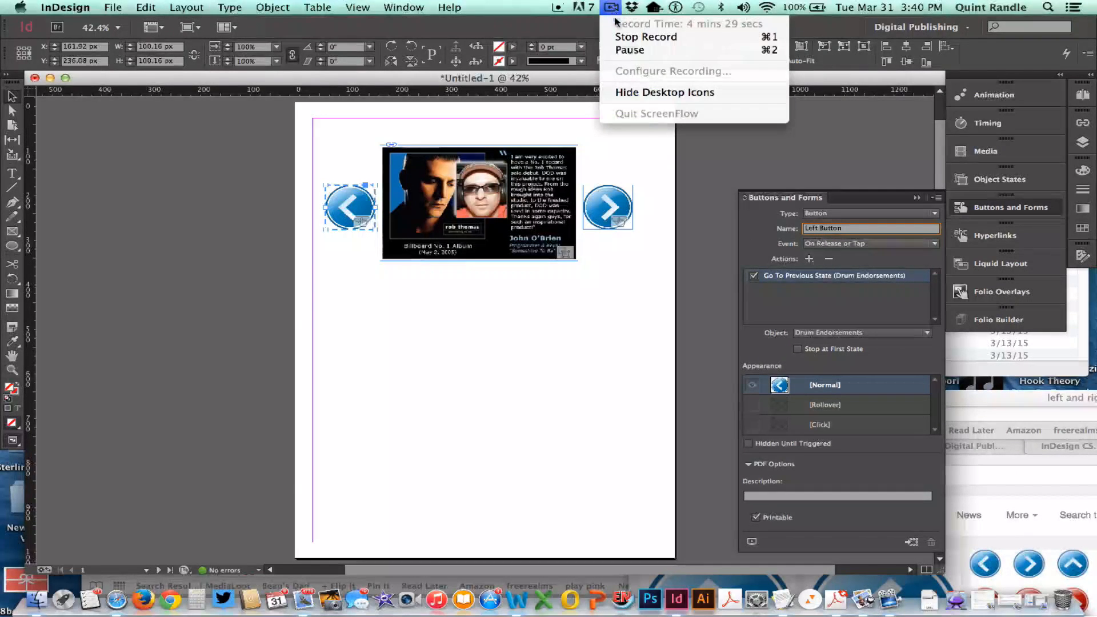
click(629, 54)
click(616, 4)
click(628, 52)
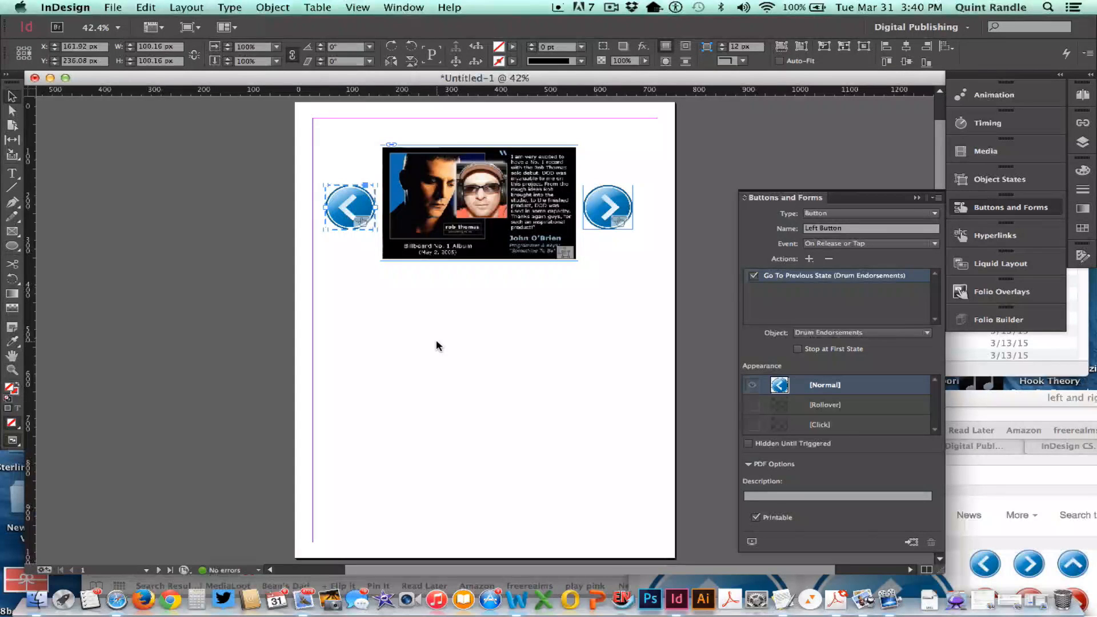
Step: Open the SWF preview of the page, then move and enlarge the preview window
key(super+shift+Return)
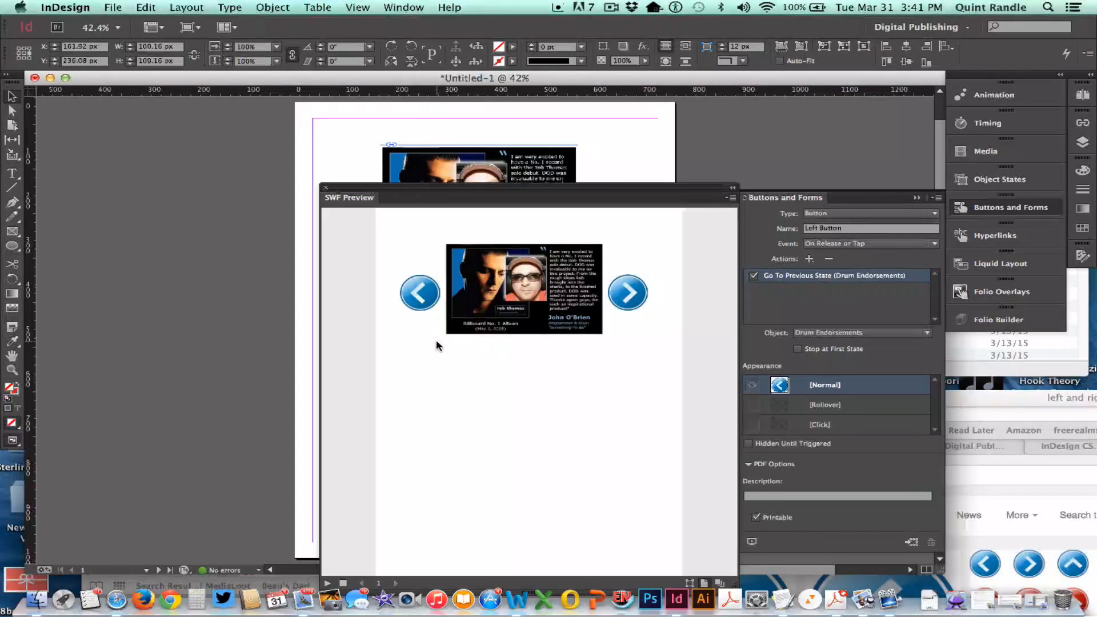
drag(475, 189, 371, 93)
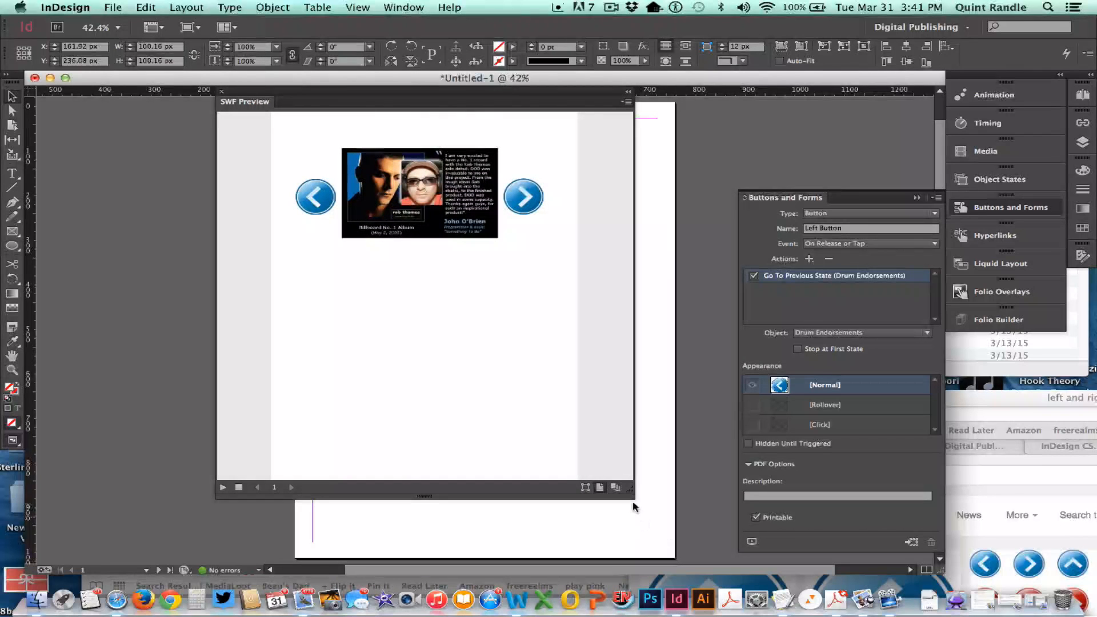
drag(631, 498, 766, 555)
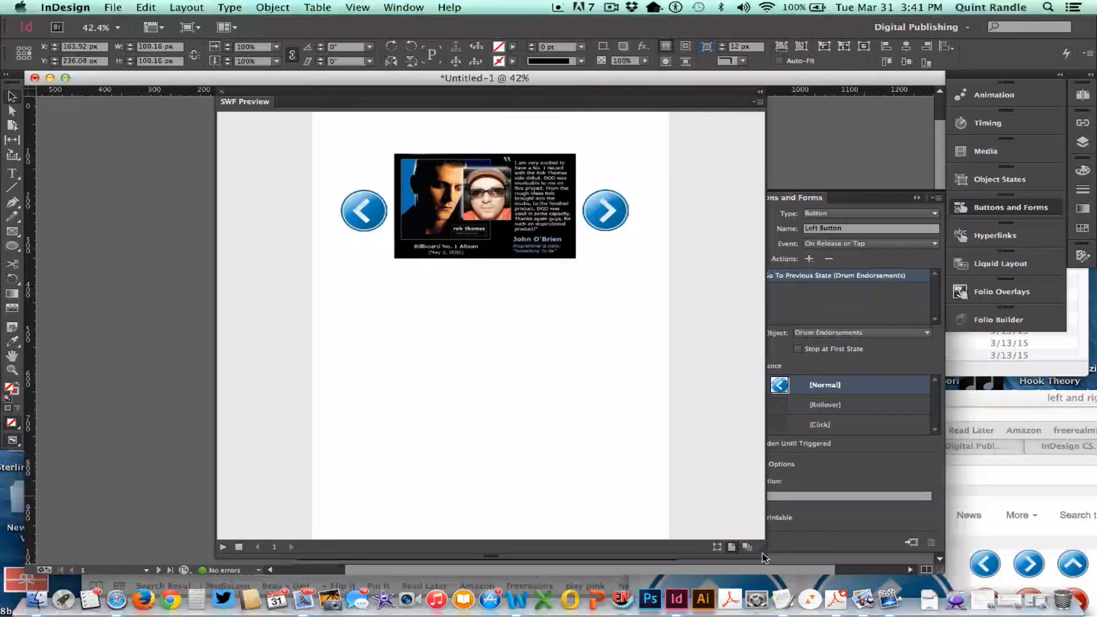
Step: Test the right arrow button in the SWF preview by advancing through the endorsement images
click(608, 212)
click(606, 212)
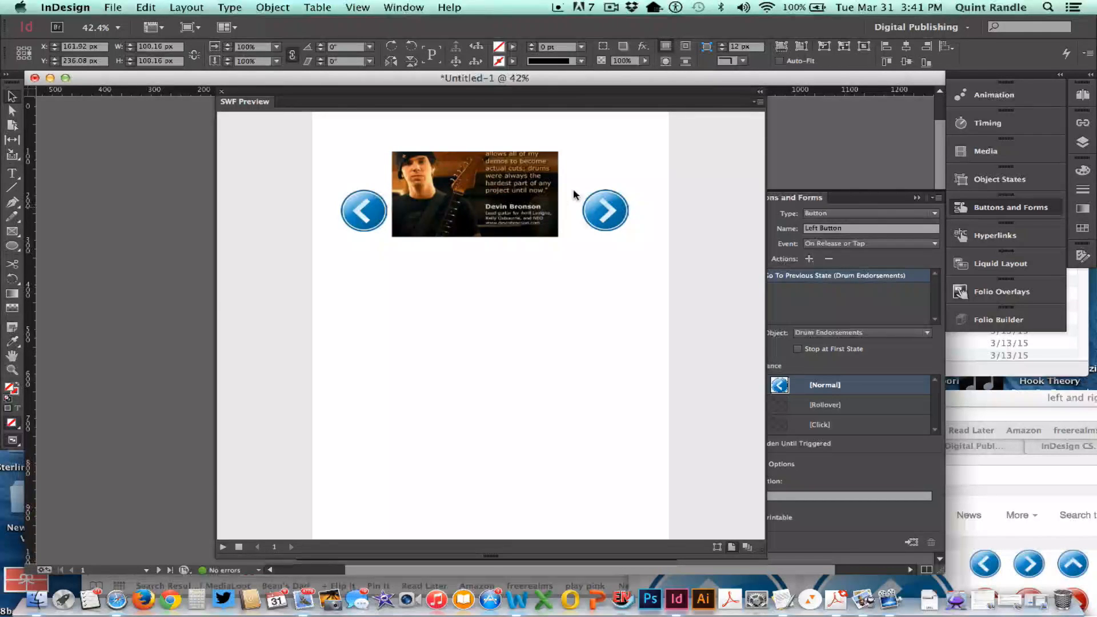
click(601, 210)
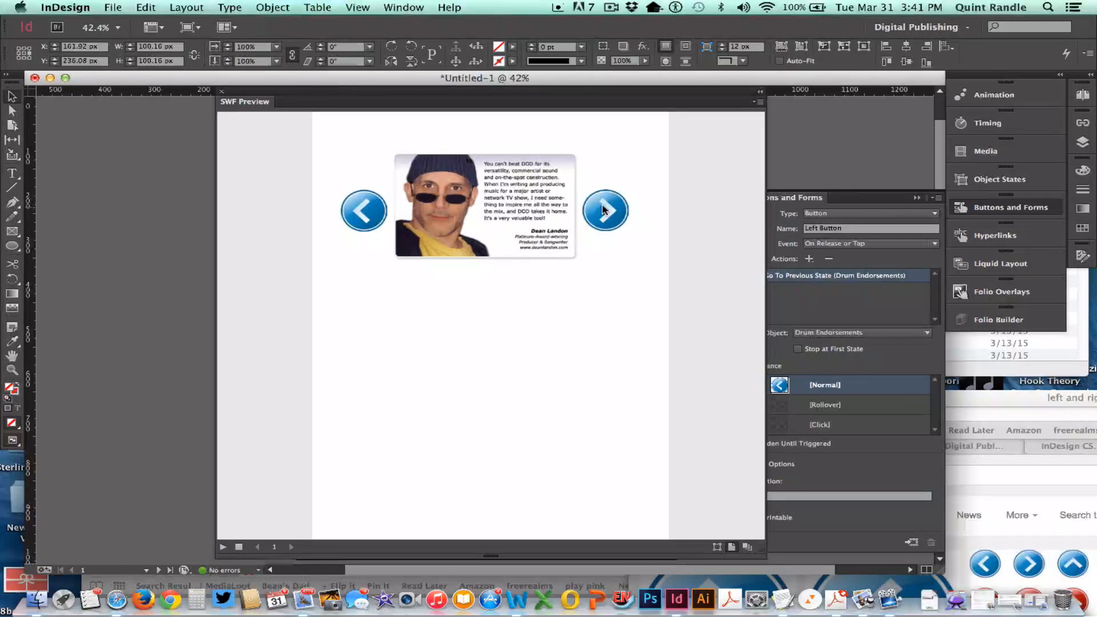
click(610, 212)
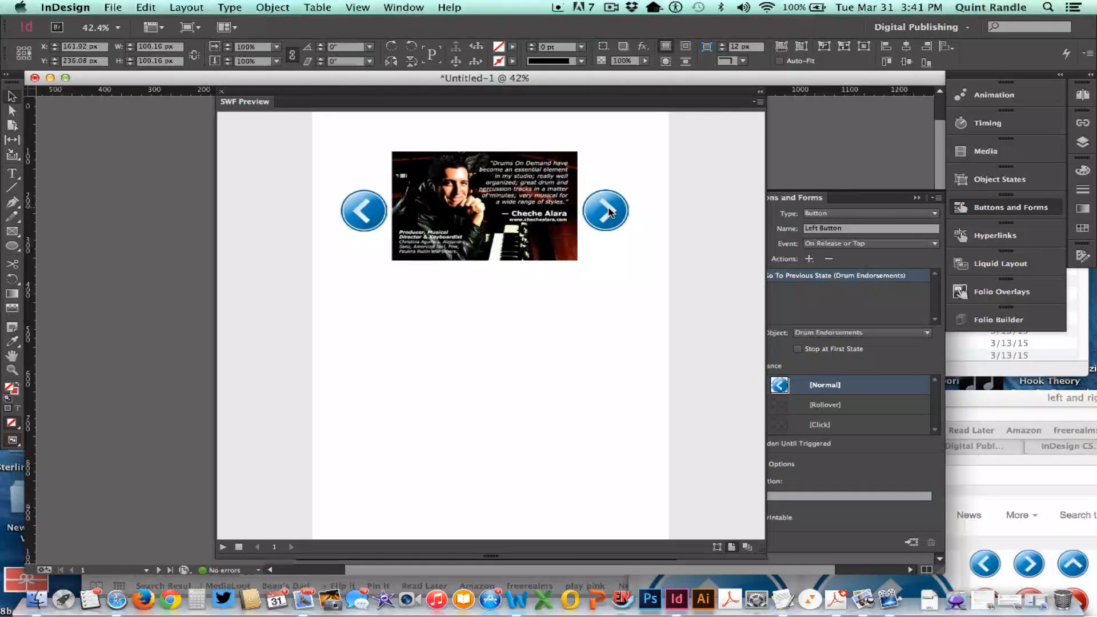
click(610, 212)
click(609, 212)
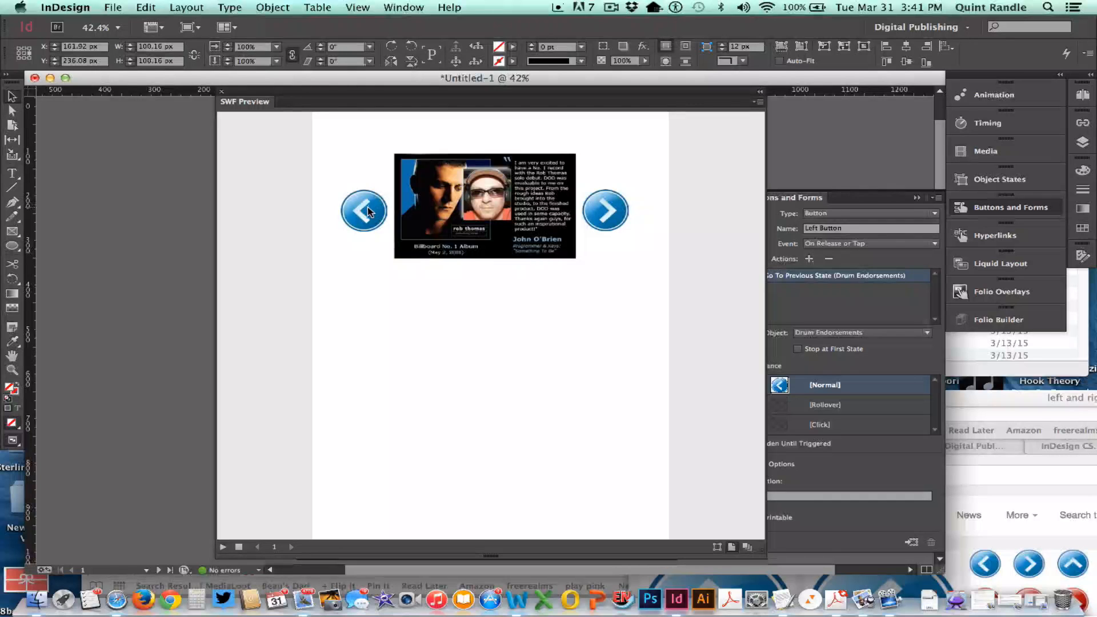
click(609, 213)
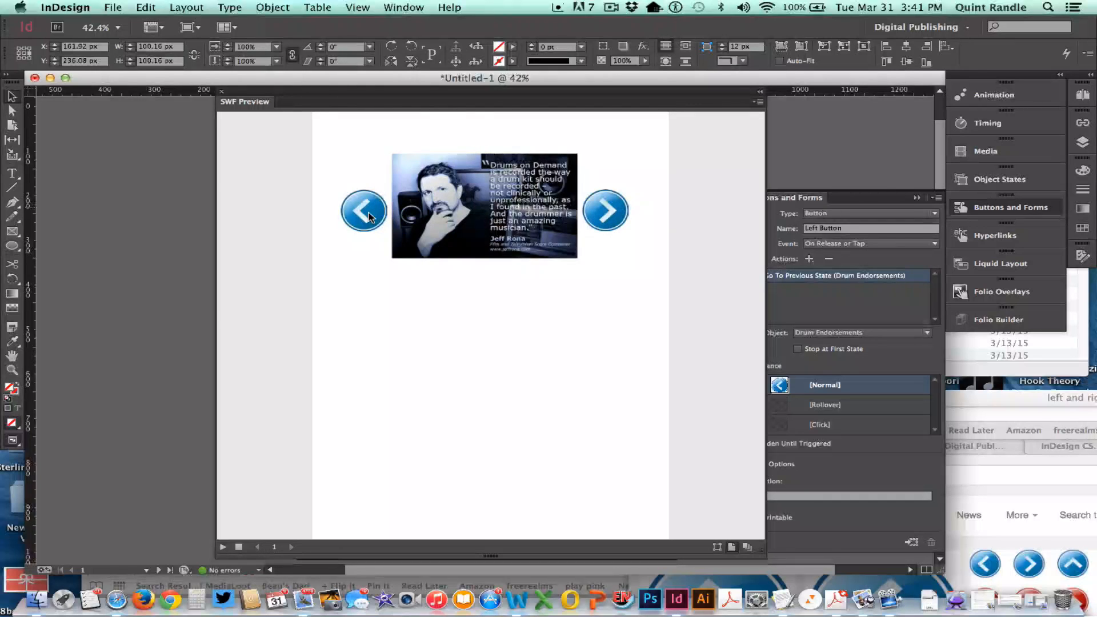
Step: Test the left arrow button in the preview by stepping backward through the endorsement images
click(370, 217)
click(370, 217)
click(370, 217)
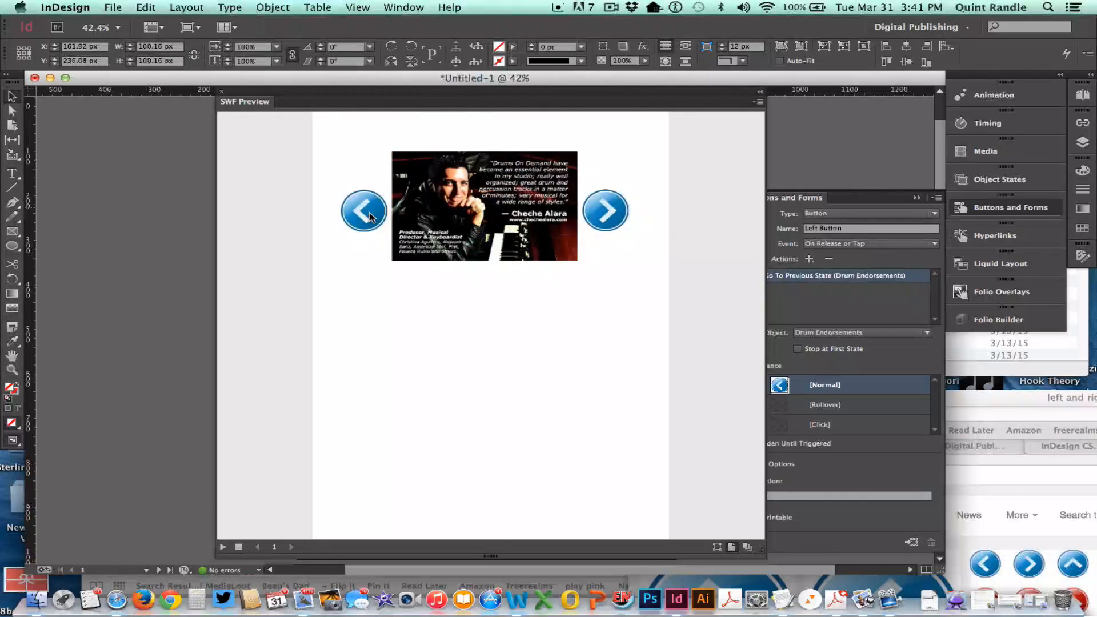
click(370, 217)
click(370, 217)
click(370, 218)
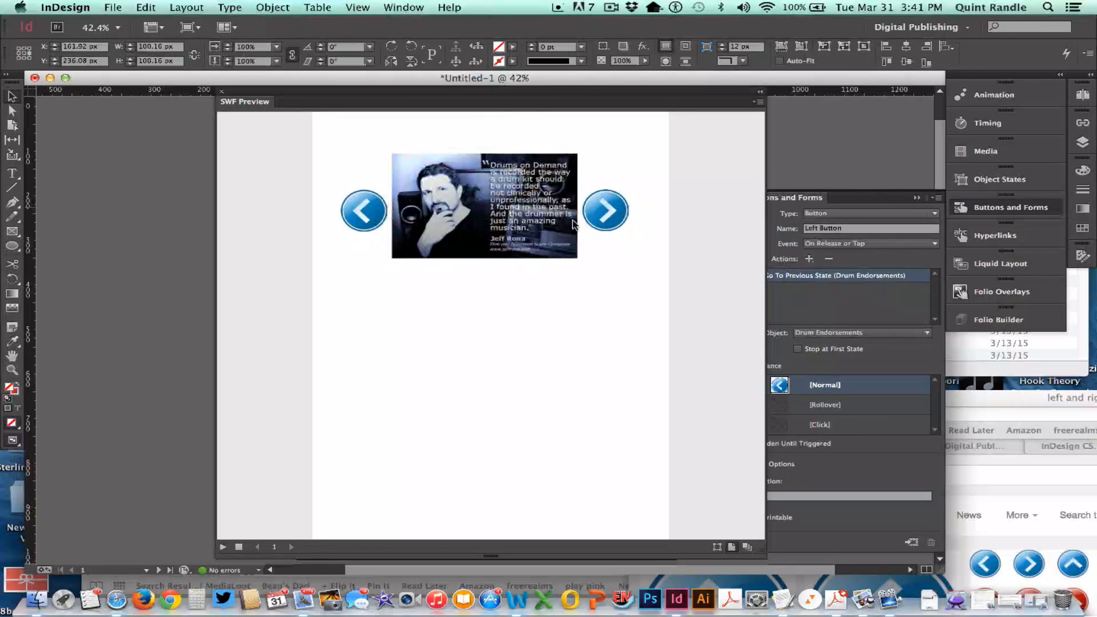
Step: Alternate between the right and left arrow buttons in the preview to check slideshow navigation in both directions
click(606, 221)
click(607, 222)
click(607, 223)
click(607, 222)
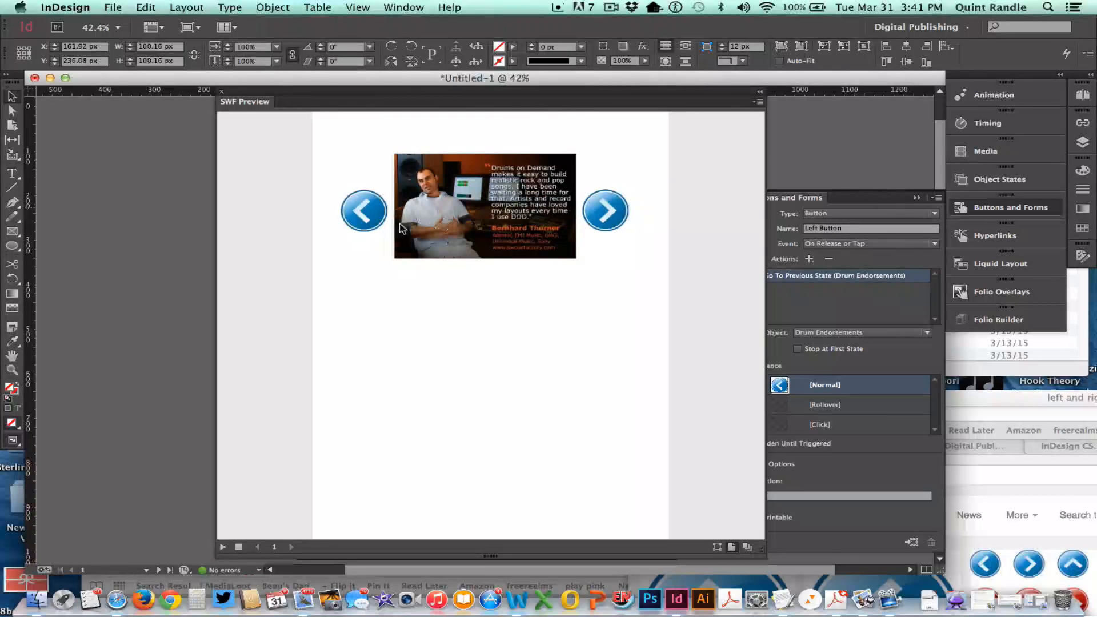
click(372, 222)
click(371, 222)
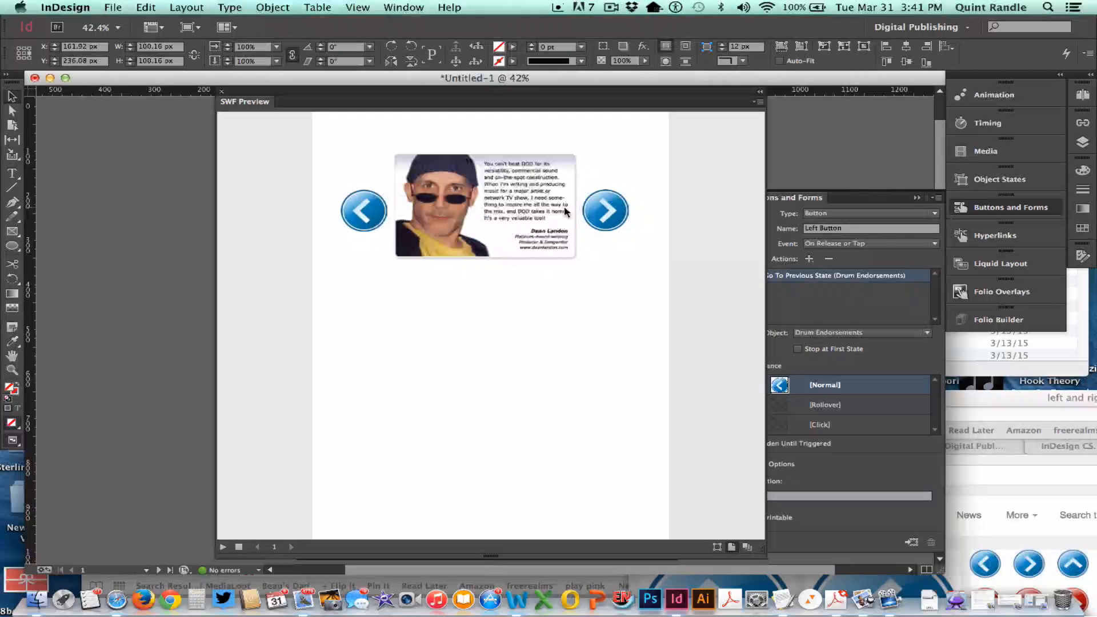
click(606, 213)
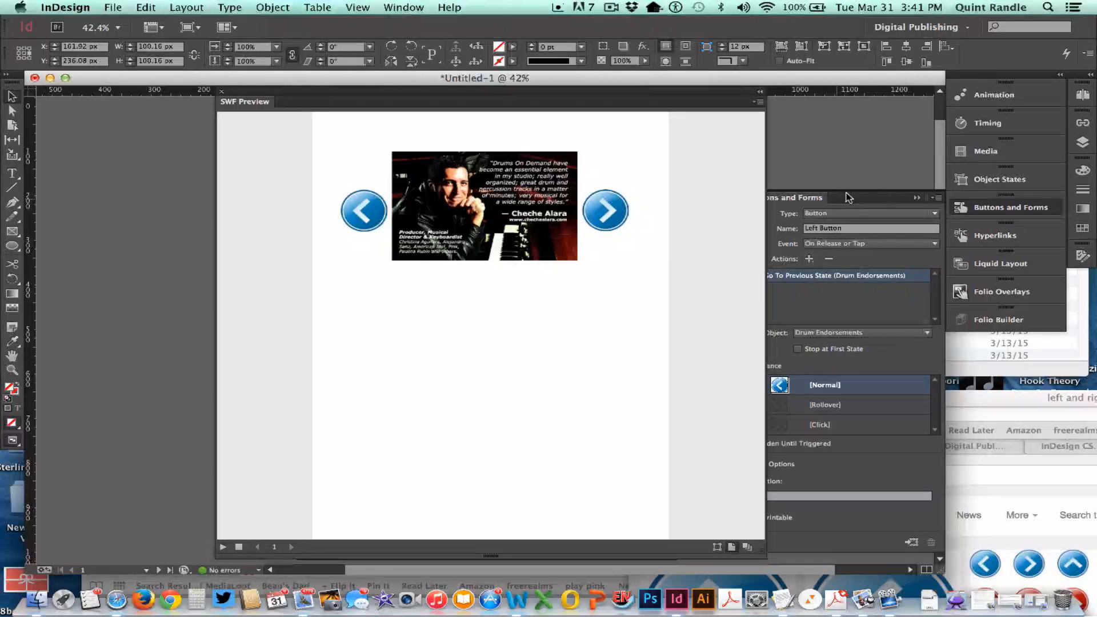
Step: Review the trigger events available for the left arrow button, keeping On Release or Tap
click(837, 245)
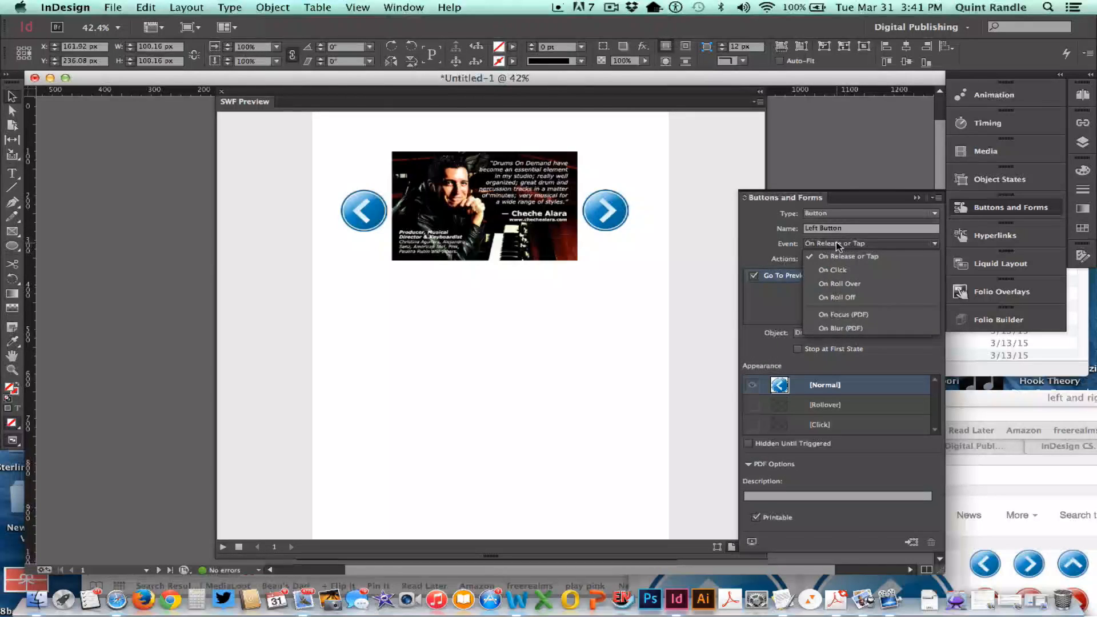
click(838, 245)
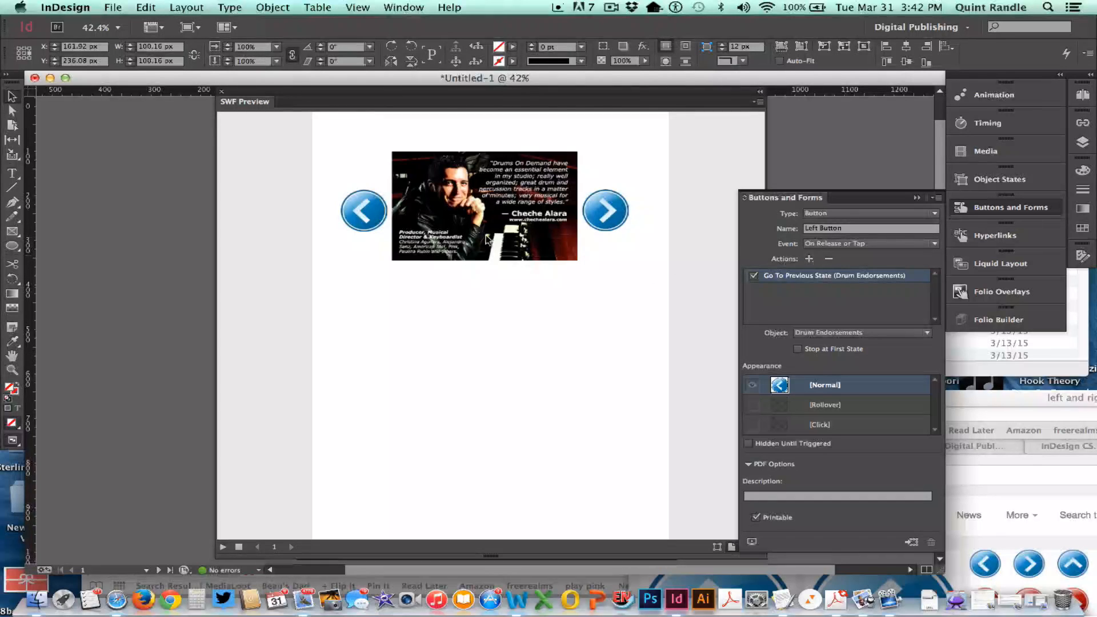
click(611, 8)
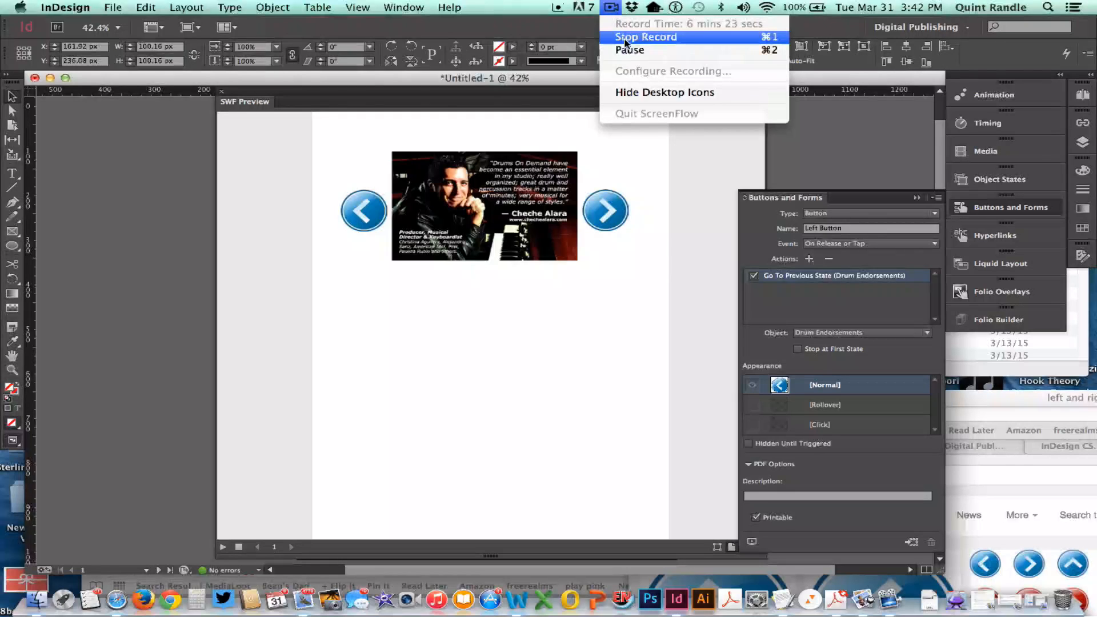